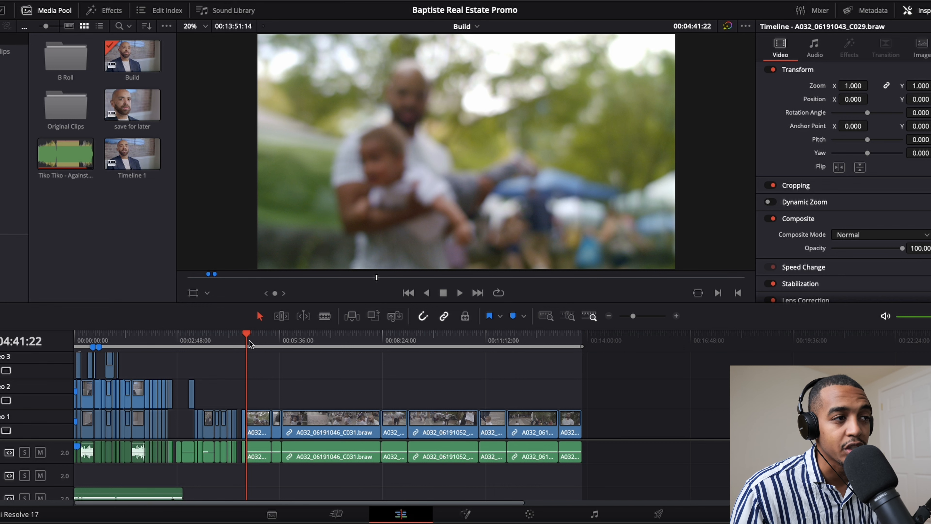
- Park the playhead at 00:04:34:04 on the clip of the man holding the child and open it for color grading
left_click(247, 332)
left_click_drag(247, 332, 242, 358)
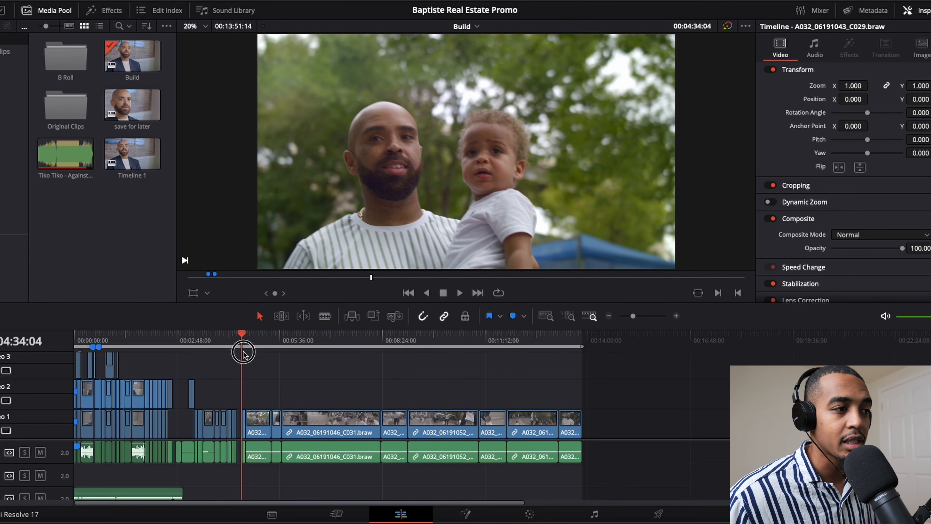
left_click_drag(244, 352, 240, 351)
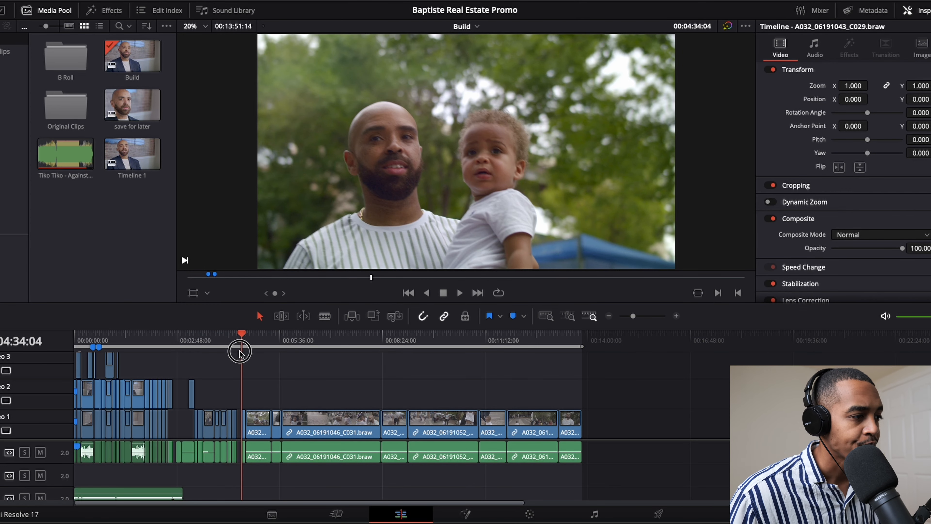
left_click_drag(243, 338, 241, 359)
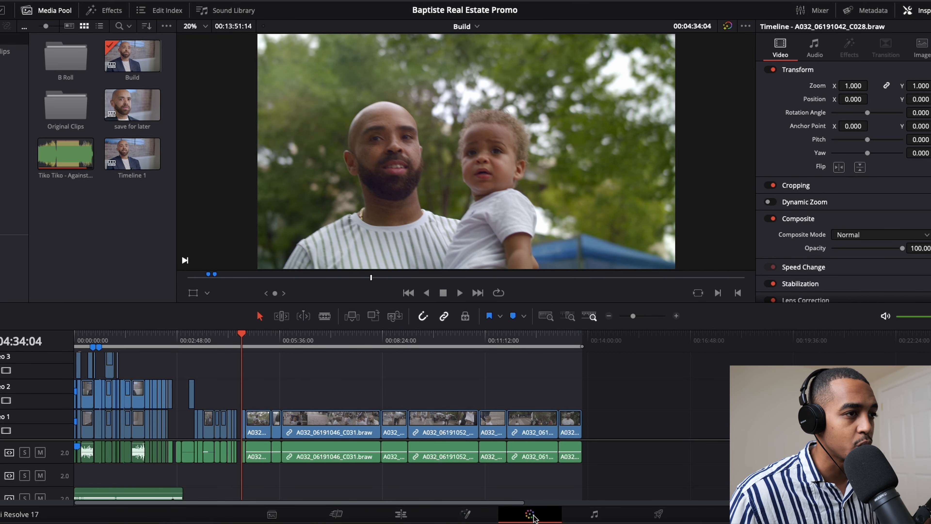
left_click(530, 514)
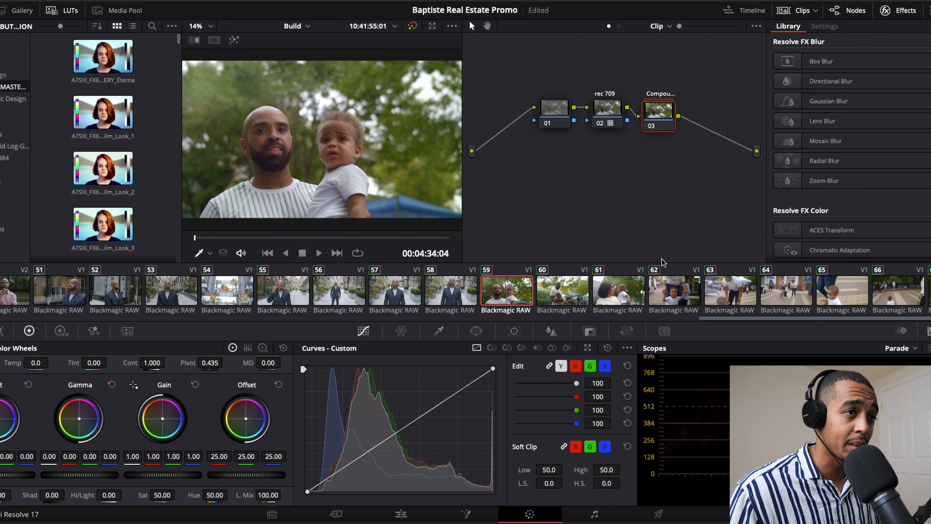
- Decompose the compound node 03 after the rec 709 node into its individual nodes
left_click(602, 107)
left_click(656, 112)
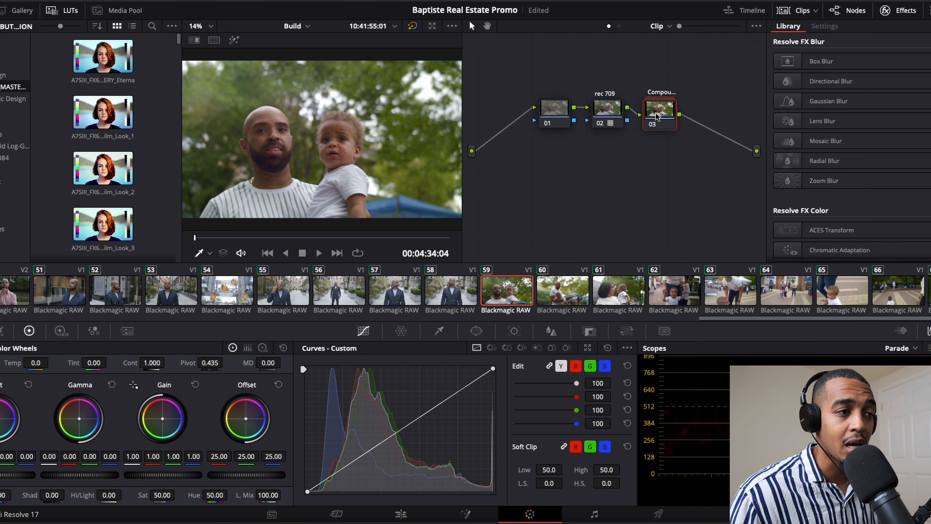
right_click(658, 113)
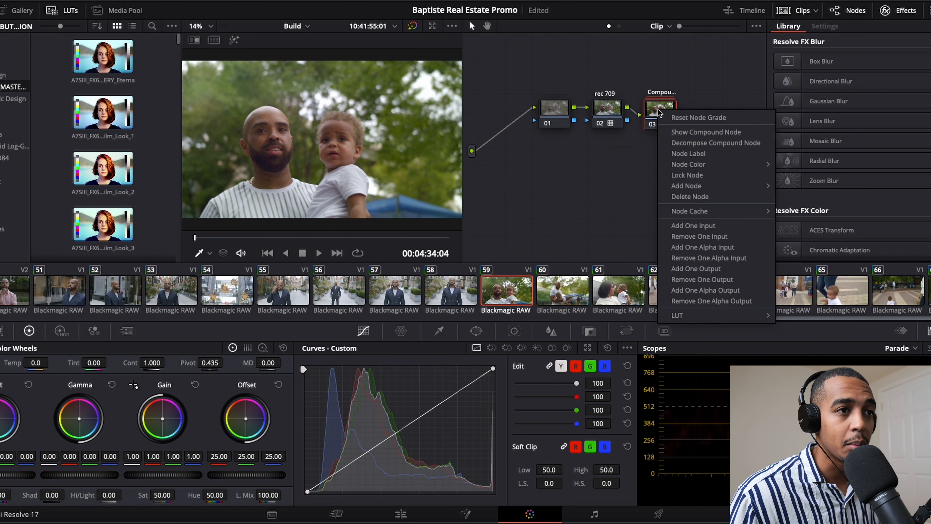
left_click(695, 144)
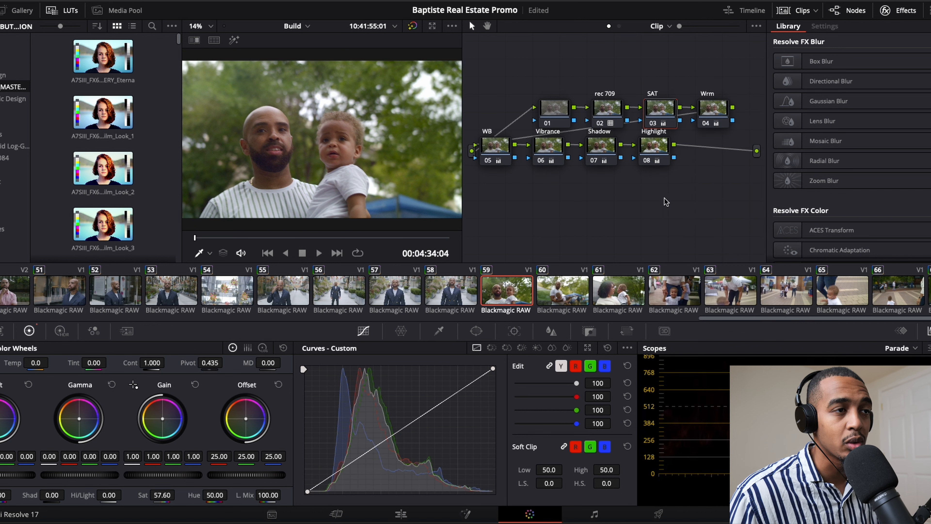
- Check the rec 709 node's LUT and disable the Highlight, Shadow, Vibrance, WB, Wrm, SAT and rec 709 nodes
left_click(606, 107)
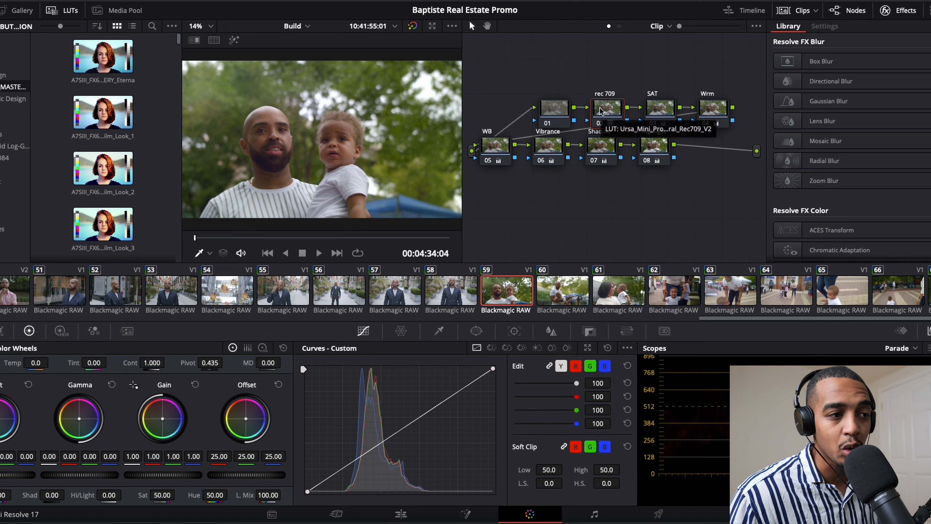
left_click(653, 124)
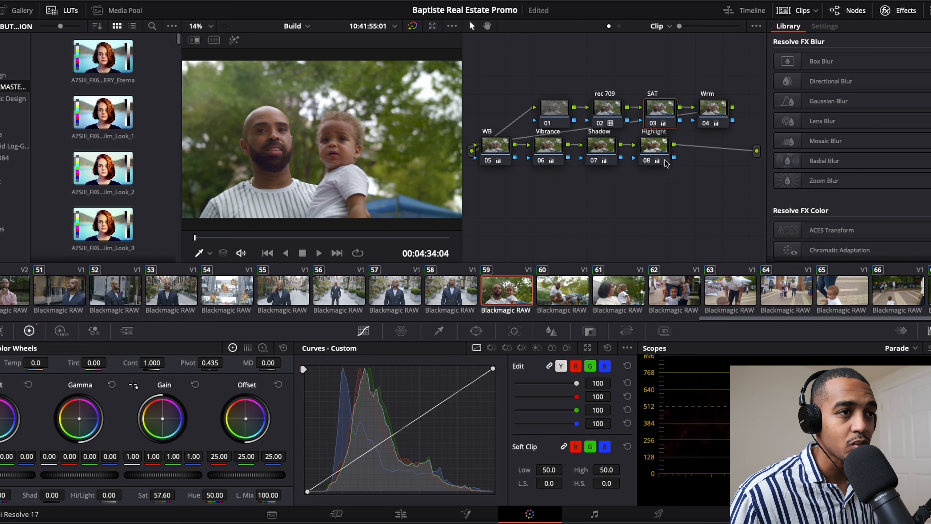
left_click(649, 161)
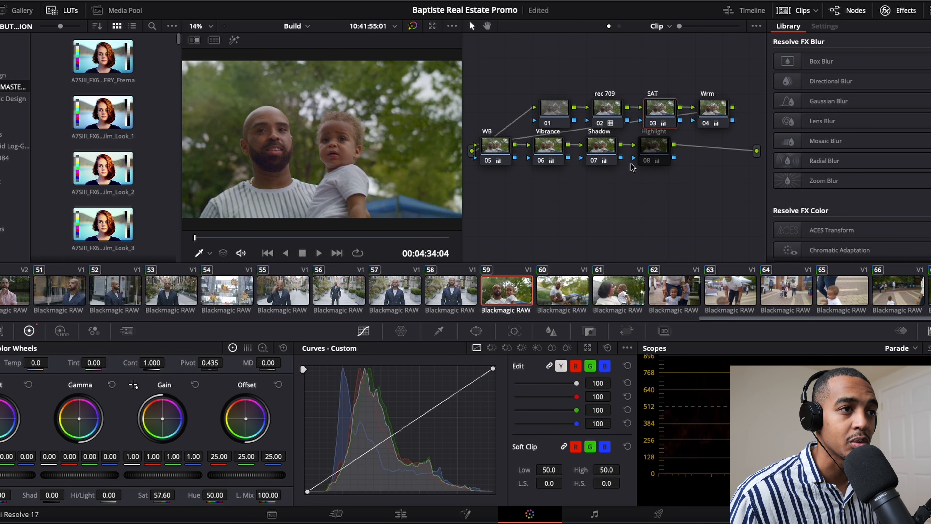
left_click(593, 161)
left_click(541, 161)
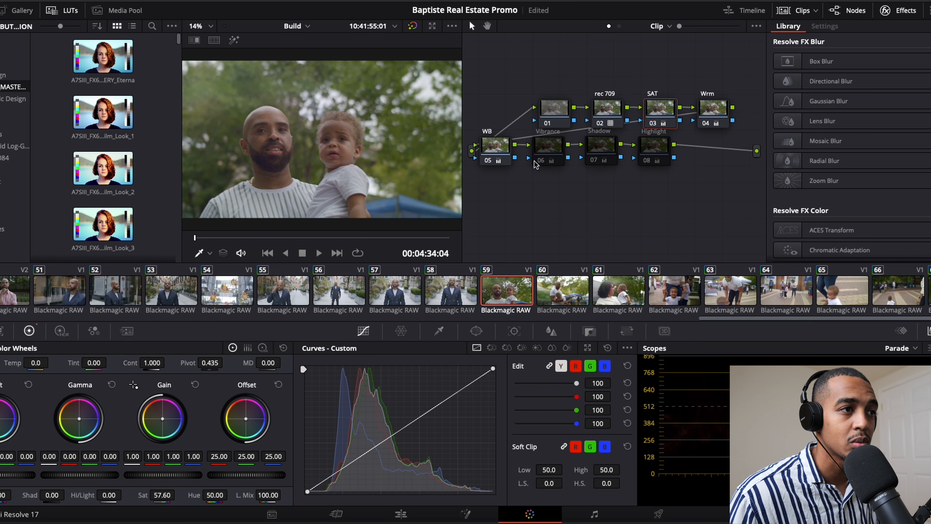
left_click(496, 160)
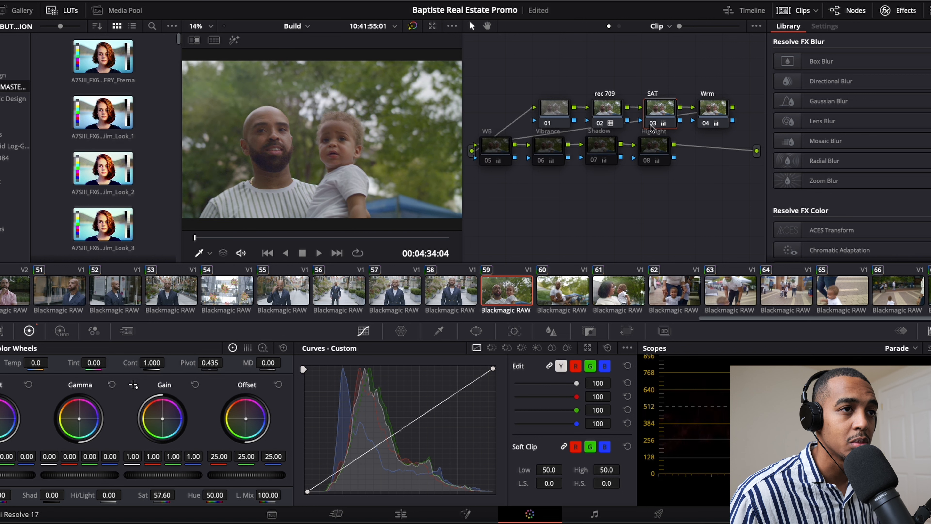
left_click(706, 122)
left_click(653, 123)
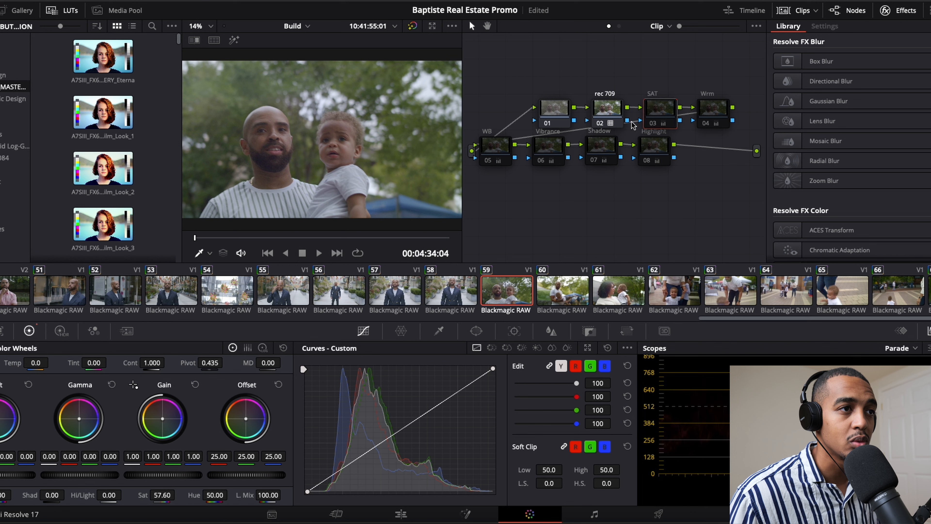
left_click(601, 123)
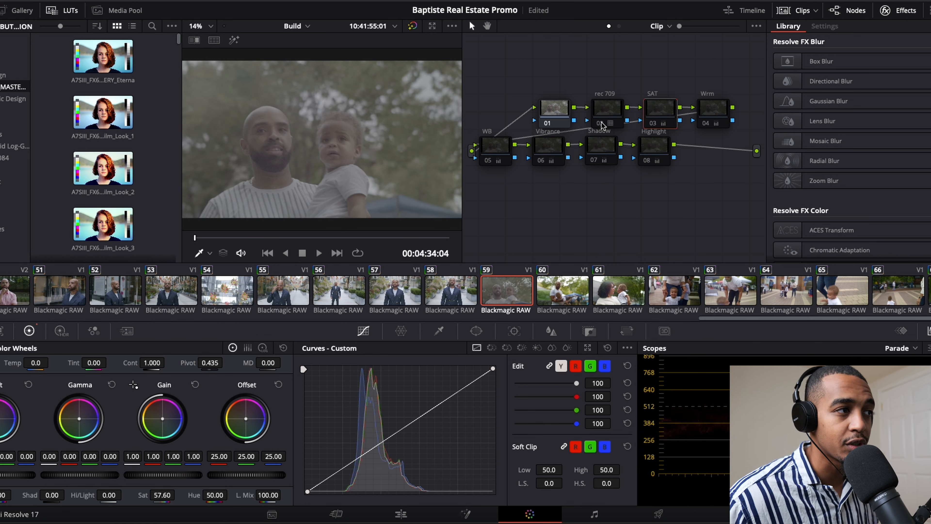
- Re-enable the rec 709 and SAT nodes, comparing the image with and without SAT
left_click(601, 123)
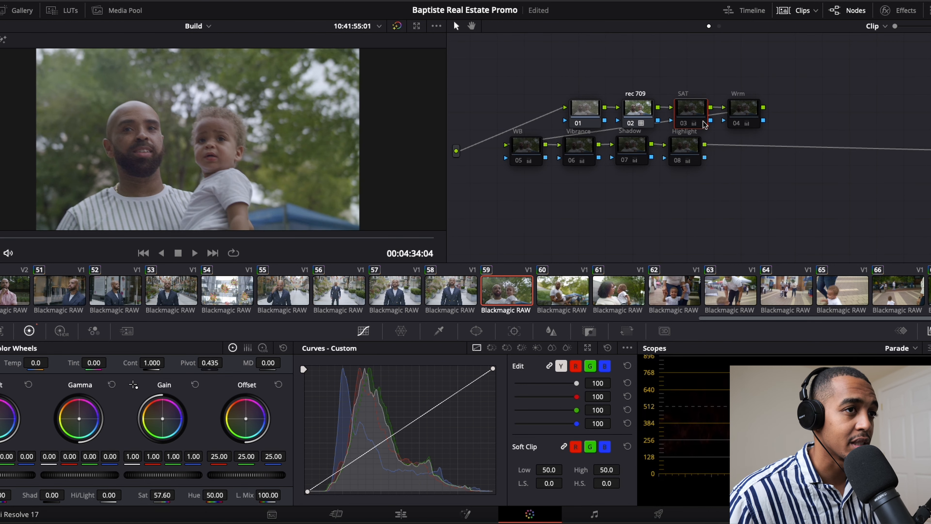
left_click(684, 125)
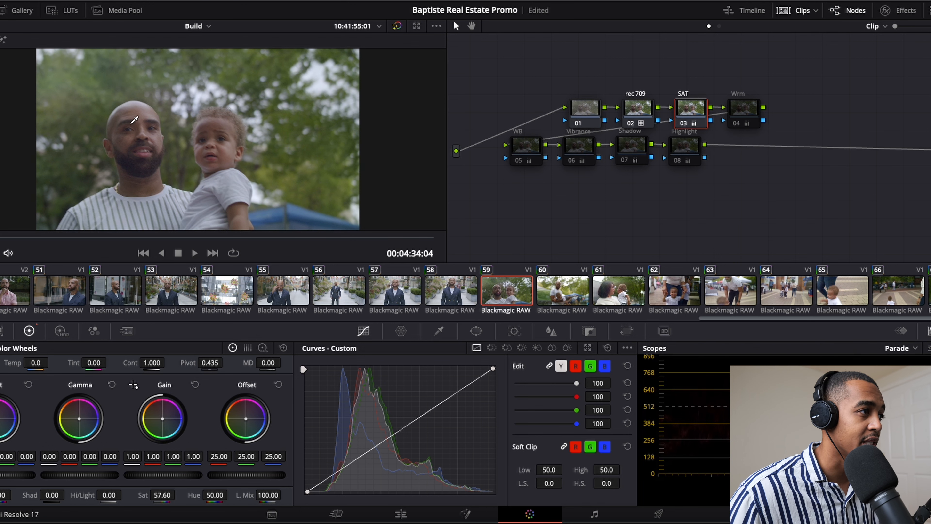
scroll(134, 120, "up", 2)
scroll(136, 120, "down", 2)
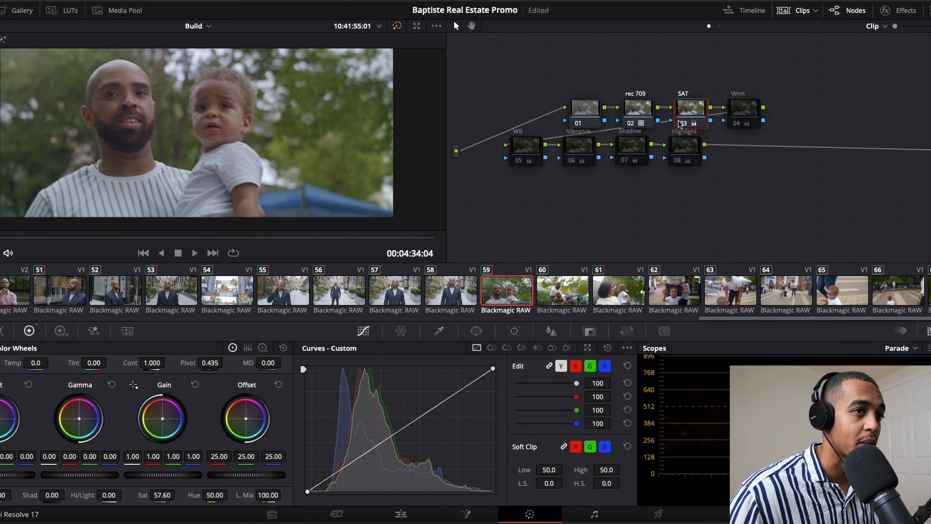
left_click(684, 126)
left_click(684, 127)
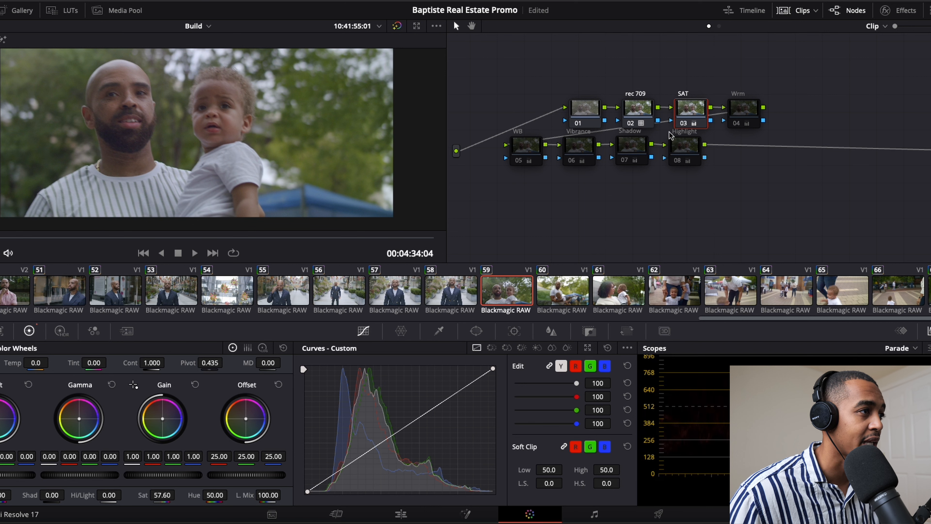
- Enable the Wrm, WB and Vibrance nodes and review their color wheel adjustments
left_click(735, 124)
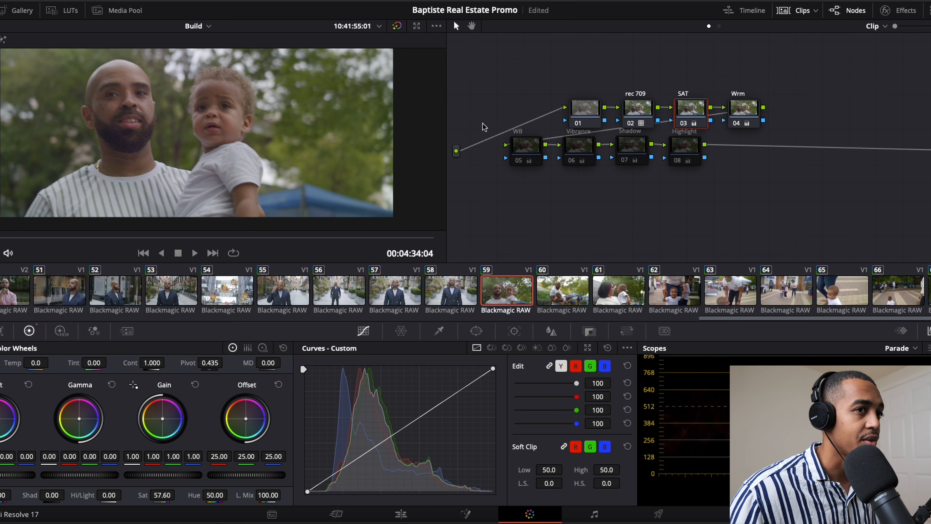
left_click(736, 126)
left_click(3, 331)
left_click(30, 332)
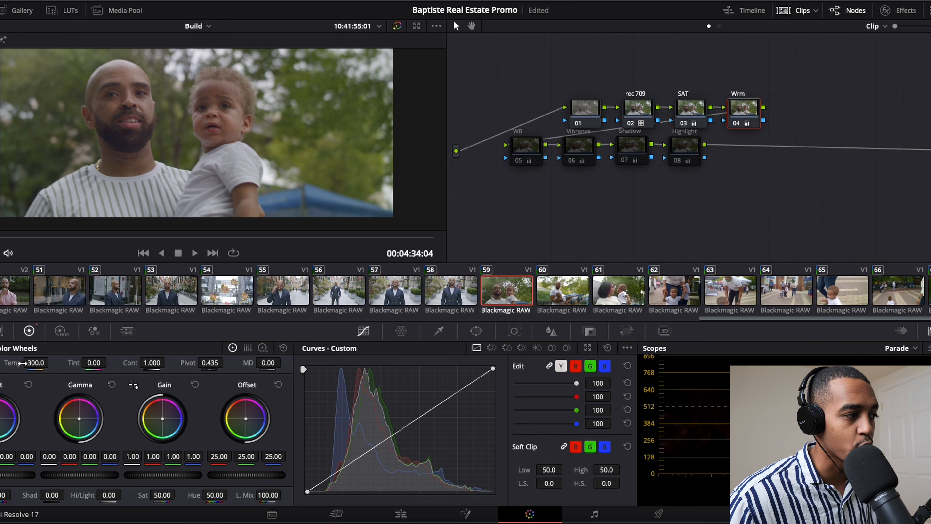
left_click(520, 162)
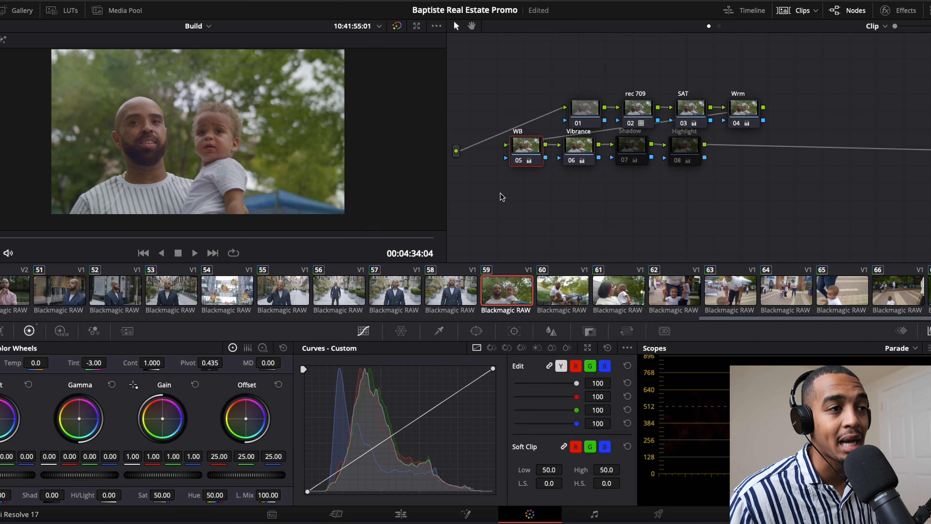
left_click(577, 147)
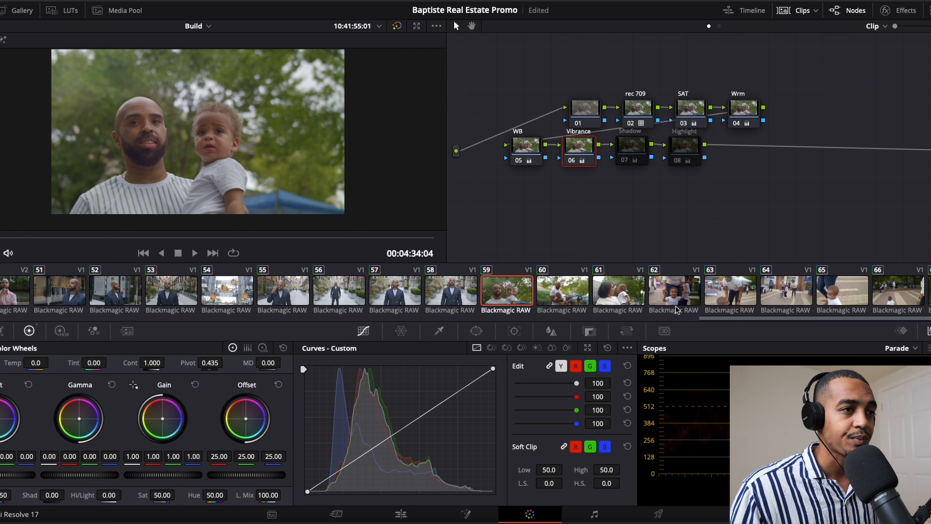
- Enable the Shadow and Highlight nodes, comparing the image with and without Shadow
left_click(629, 146)
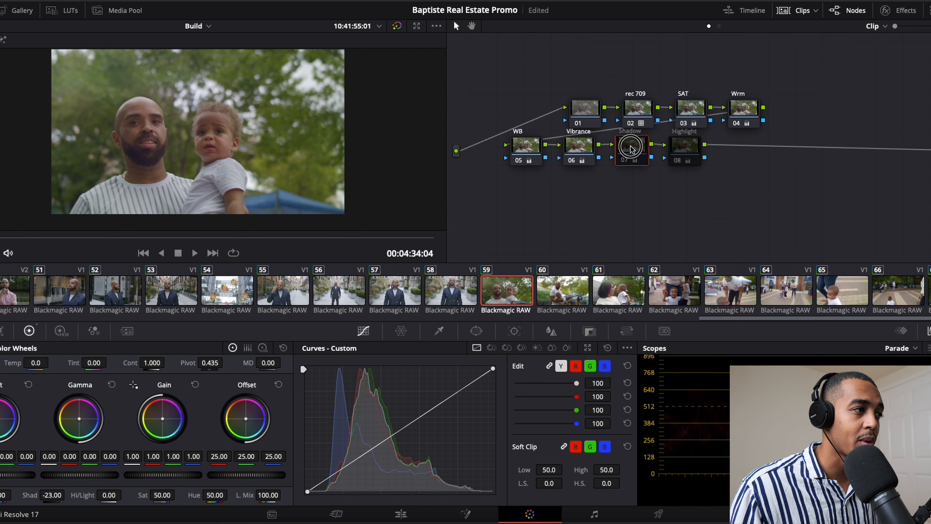
left_click(625, 160)
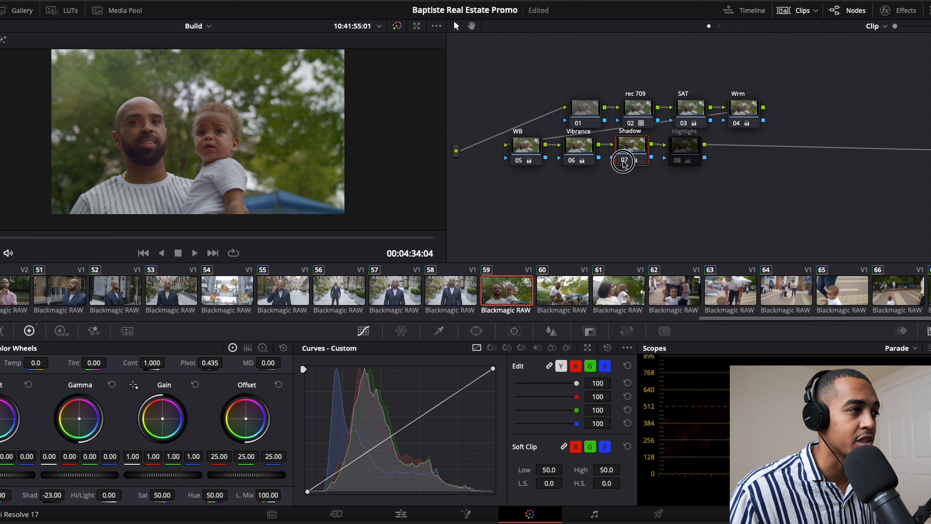
left_click(625, 161)
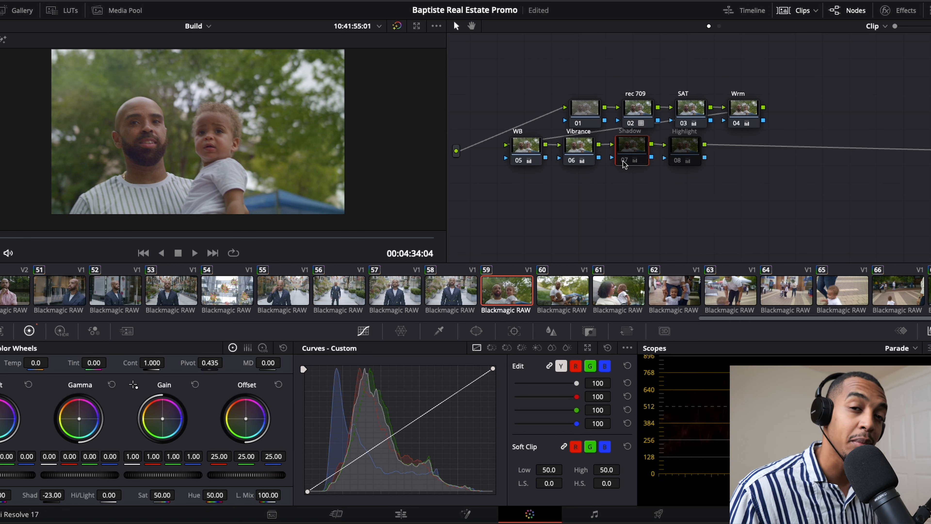
left_click(624, 161)
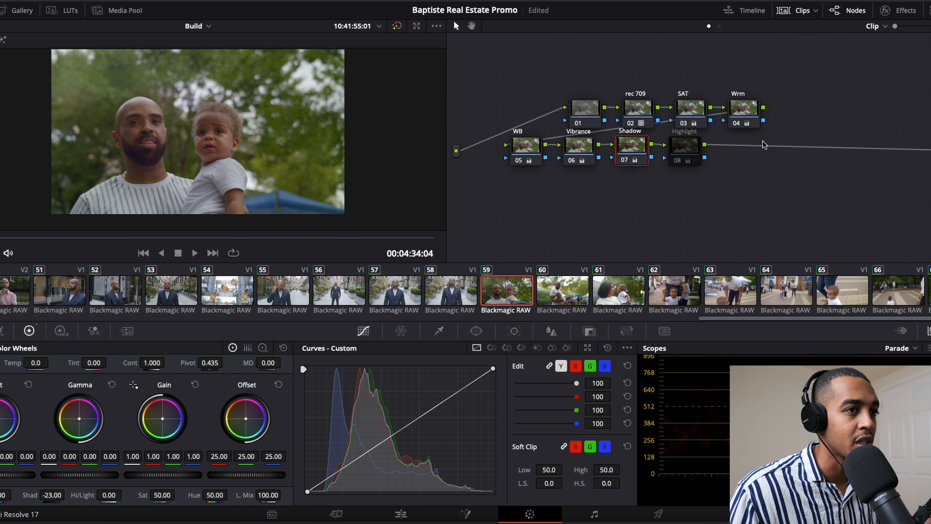
left_click(677, 161)
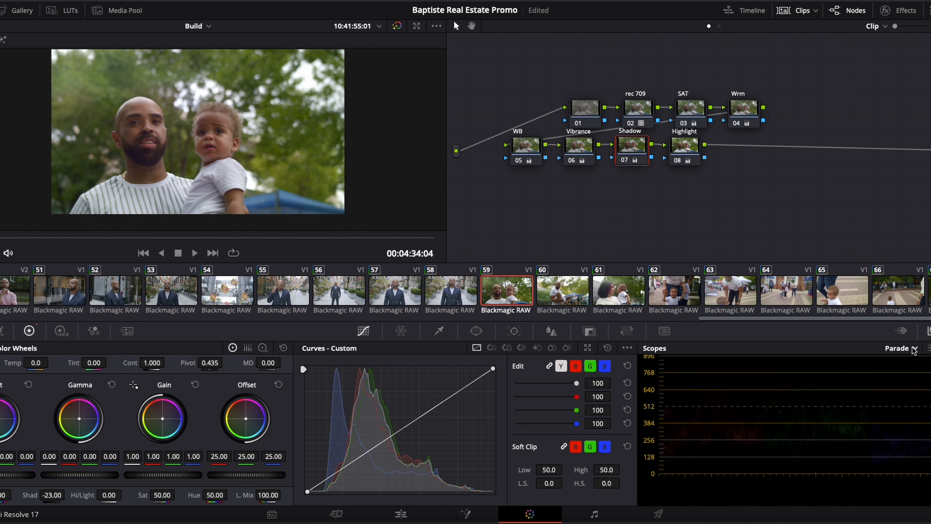
- Brighten the scope traces and view the Waveform and Vectorscope scopes before returning to Parade
left_click(928, 348)
left_click_drag(880, 385, 915, 387)
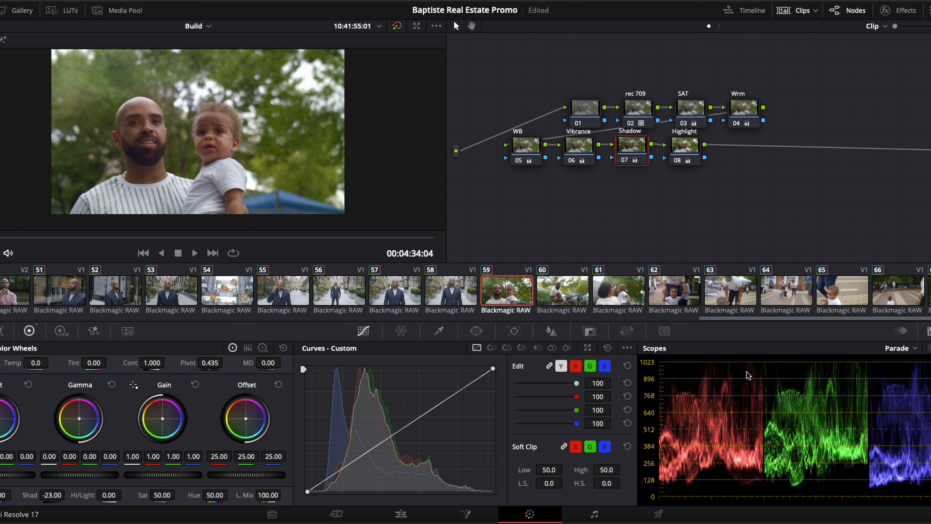
left_click(918, 351)
left_click(907, 378)
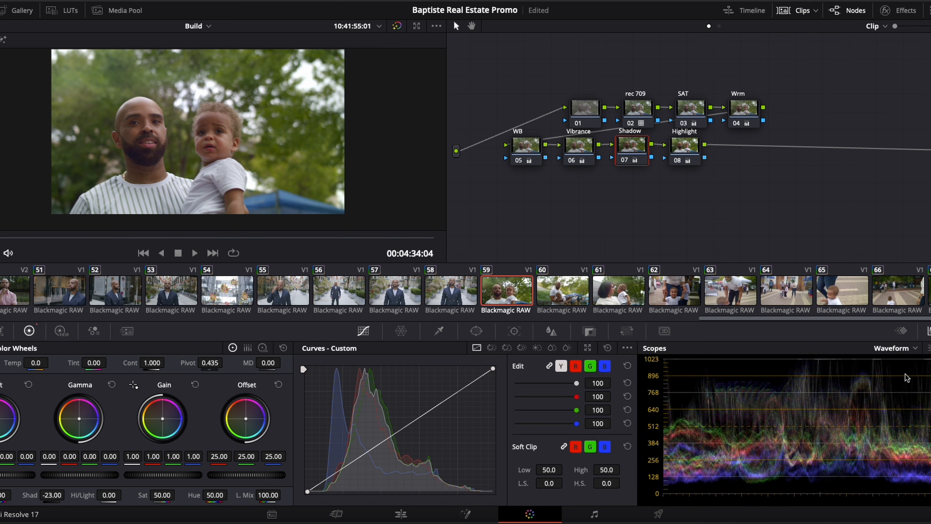
left_click(918, 351)
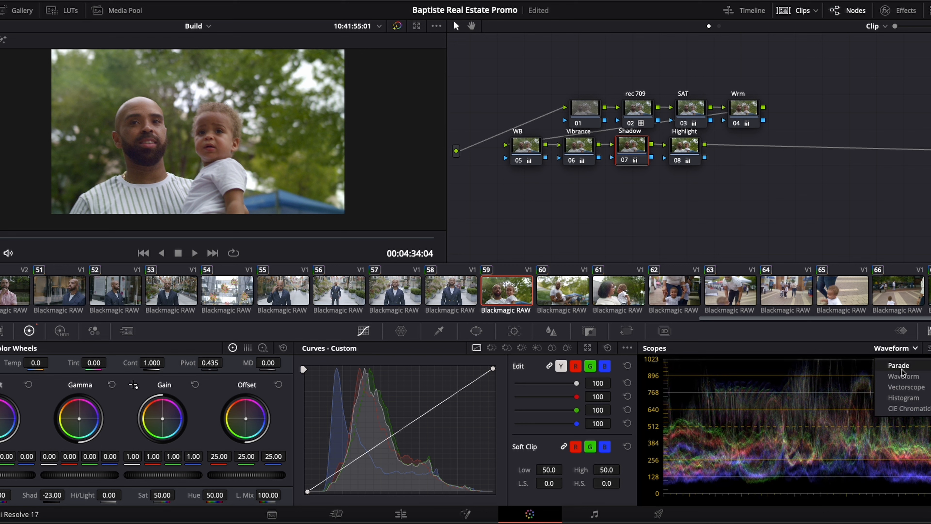
left_click(895, 388)
left_click(917, 350)
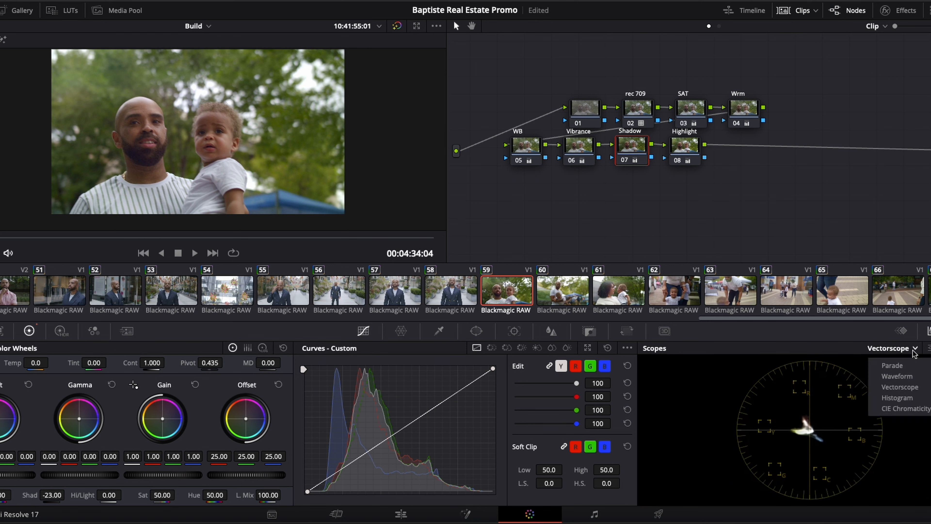
left_click(894, 363)
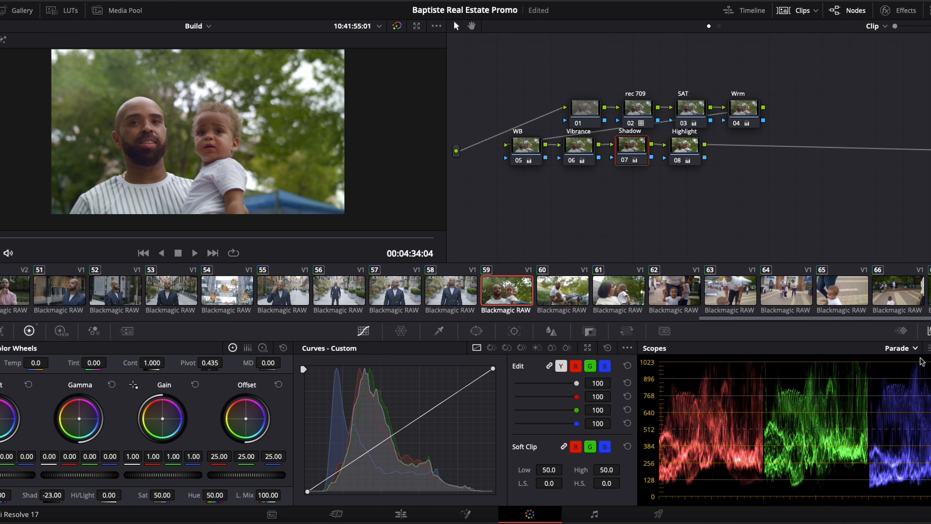
- Select the Highlight node to review its highlight adjustment
scroll(855, 398, "up", 1)
scroll(843, 404, "down", 1)
left_click(688, 151)
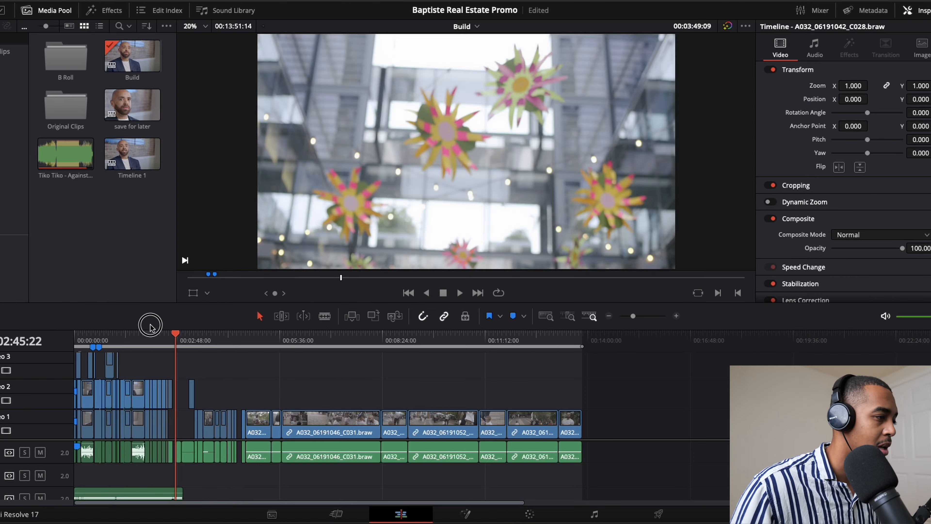
- Return to the editing timeline and play the Build sequence from its start
left_click_drag(149, 323, 75, 327)
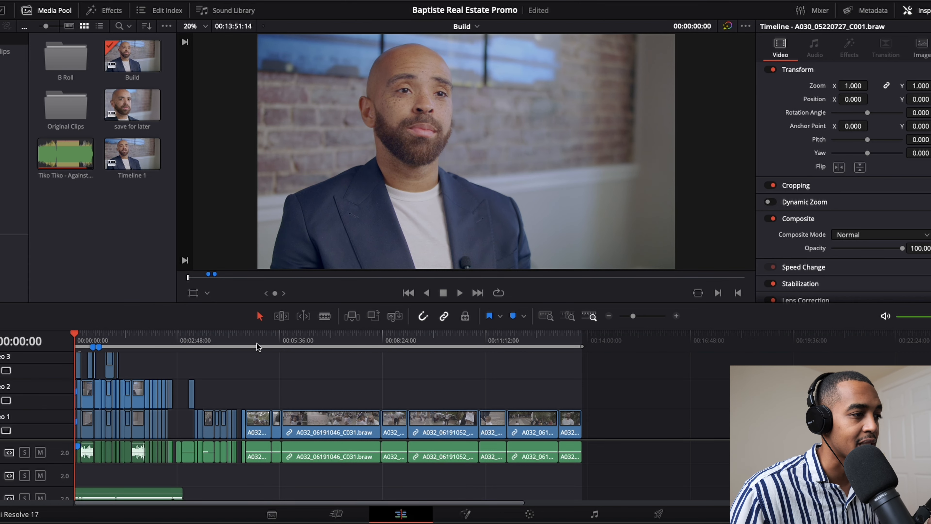
left_click_drag(258, 347, 58, 346)
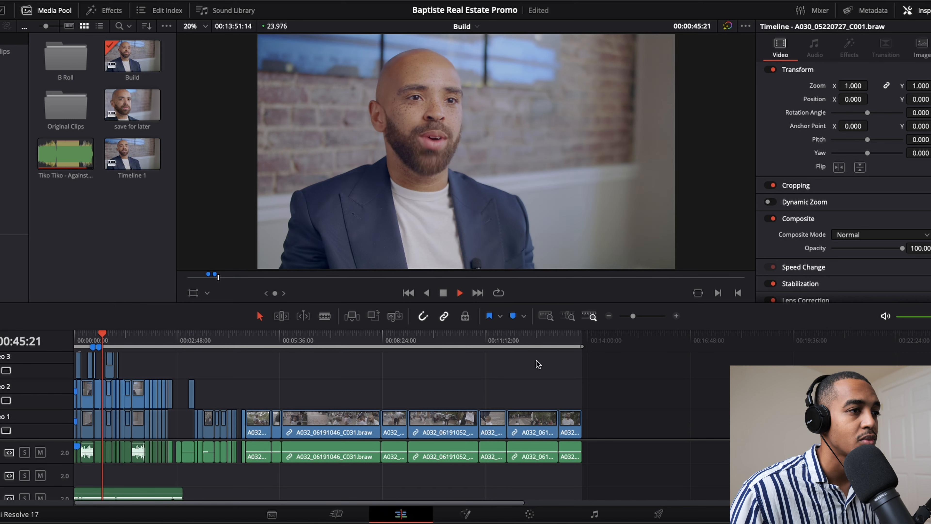
- Stop playback and examine the Build timeline's interview footage around the "insert homes in DC here" marker
key("space")
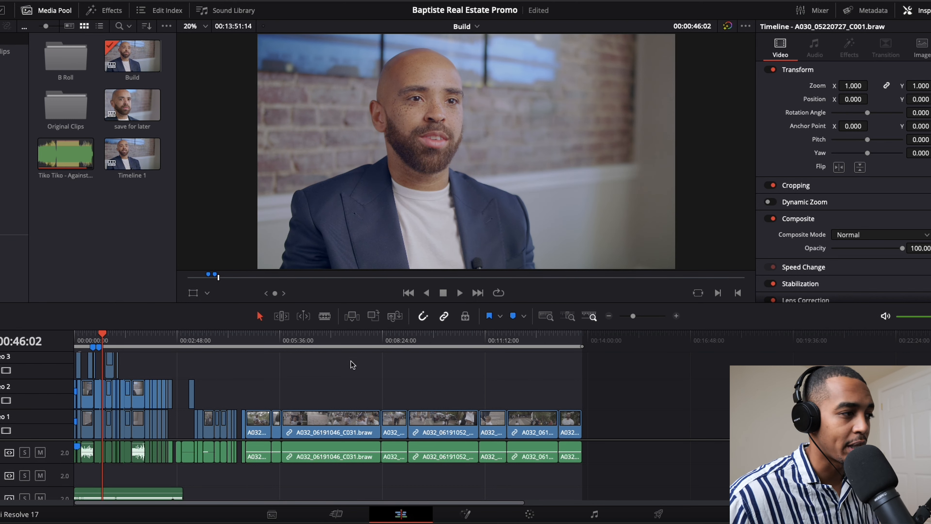
left_click_drag(638, 320, 646, 321)
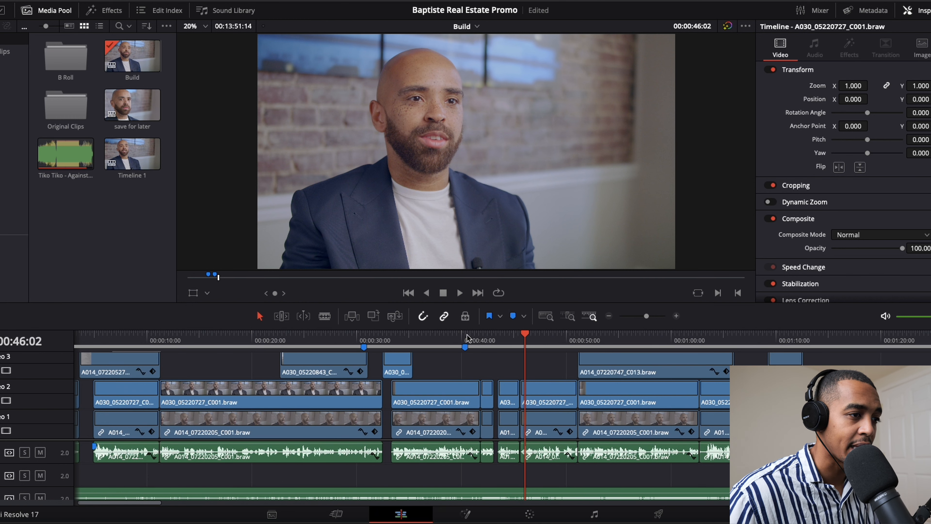
left_click(465, 345)
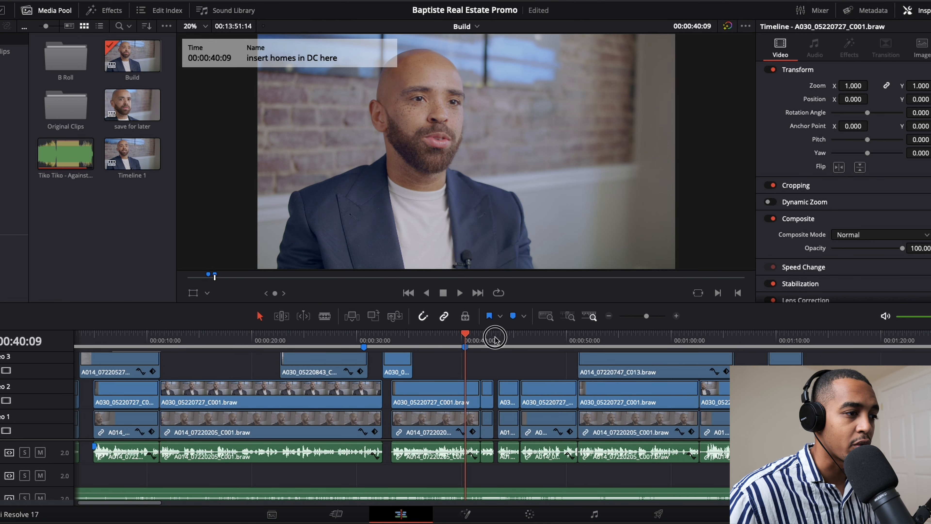
mouse_move(470, 339)
left_mouse_down()
mouse_move(519, 341)
mouse_move(478, 344)
left_mouse_up()
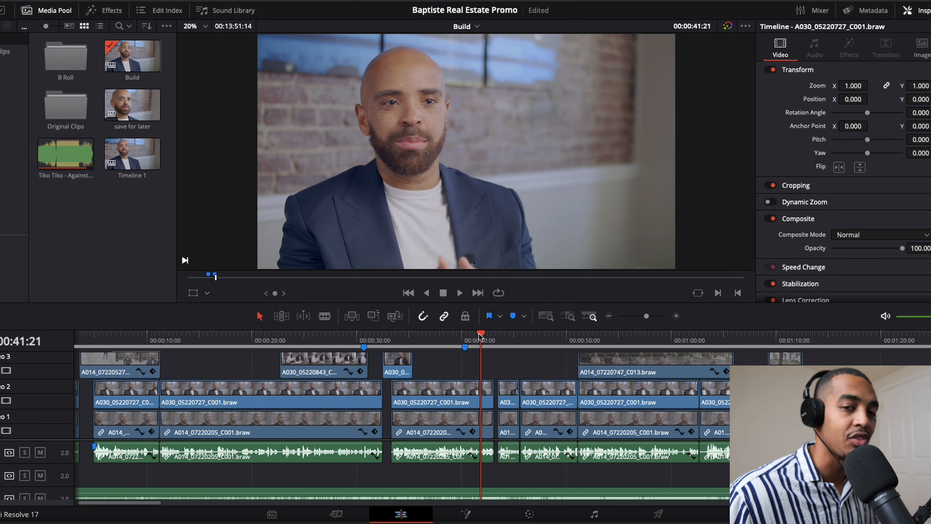
left_click_drag(480, 337, 465, 337)
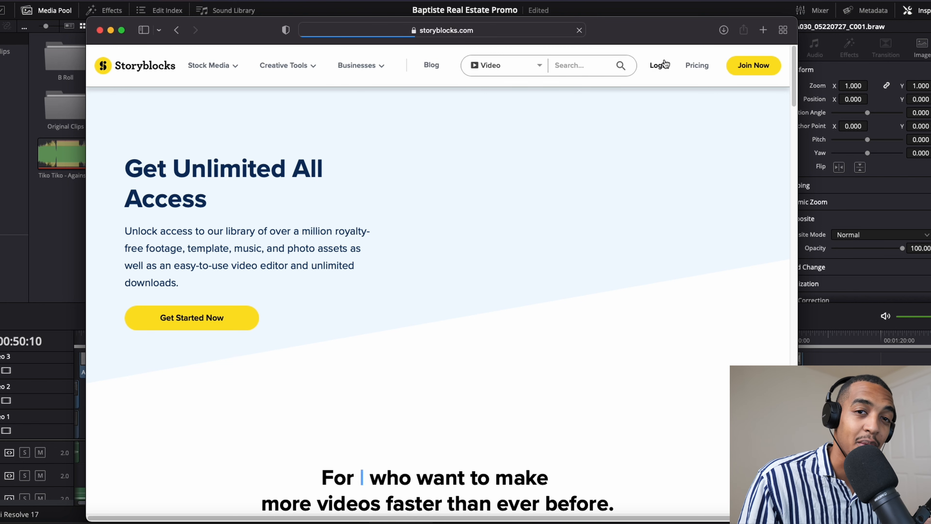
- Switch to the Storyblocks website in the browser and open its account login page
left_click(665, 65)
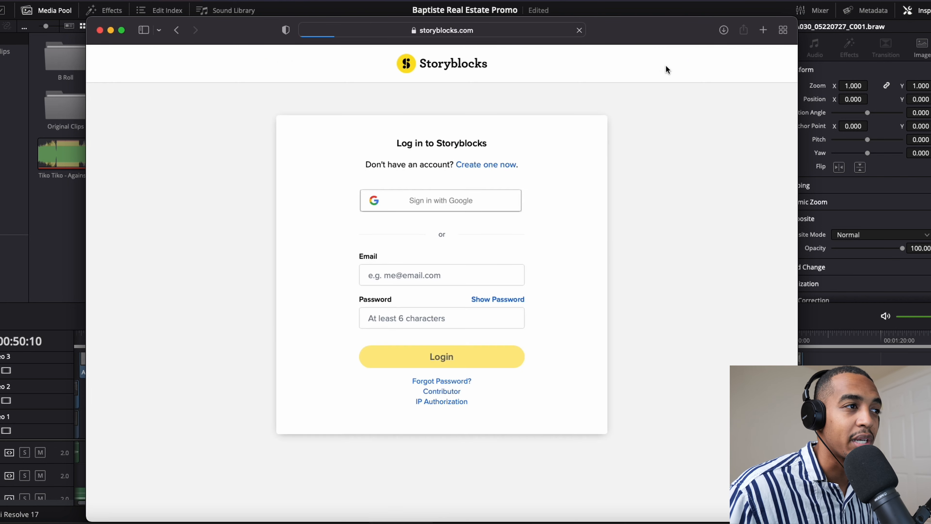
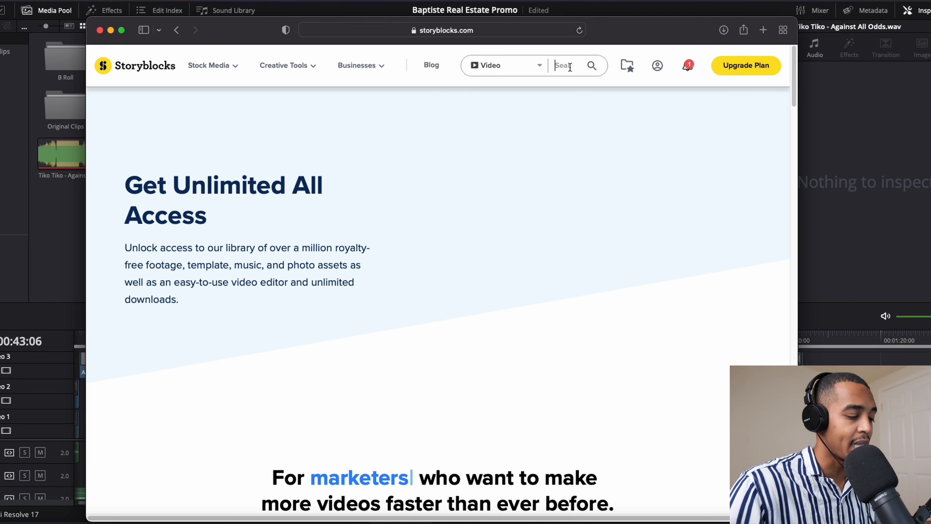
- Search the Storyblocks video library for "hard work"
type("worl")
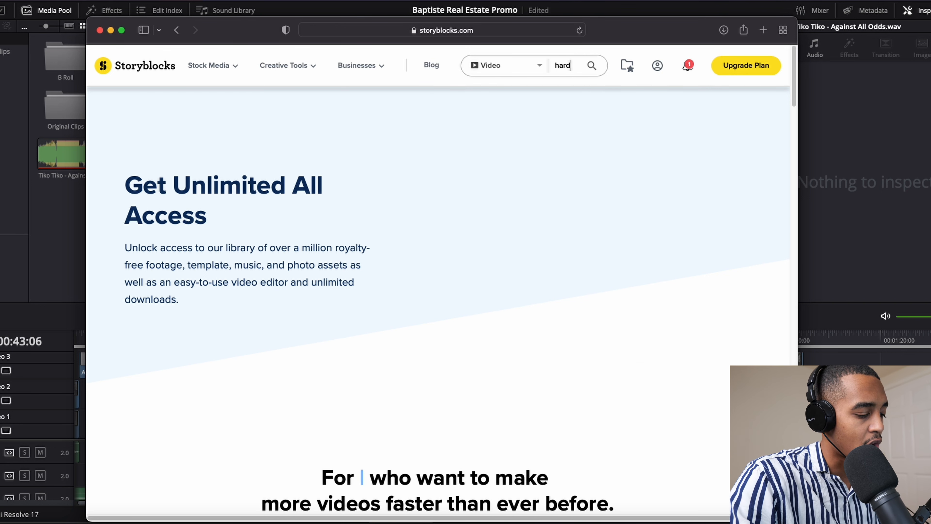
type("ing fa")
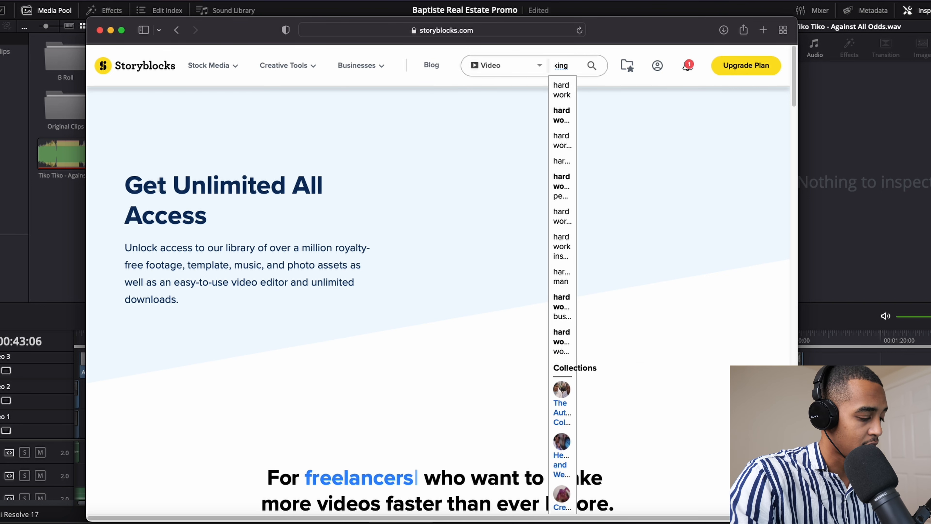
key("BackSpace")
key("BackSpace")
key("BackSpace")
key("BackSpace")
key("BackSpace")
key("BackSpace")
key("BackSpace")
key("BackSpace")
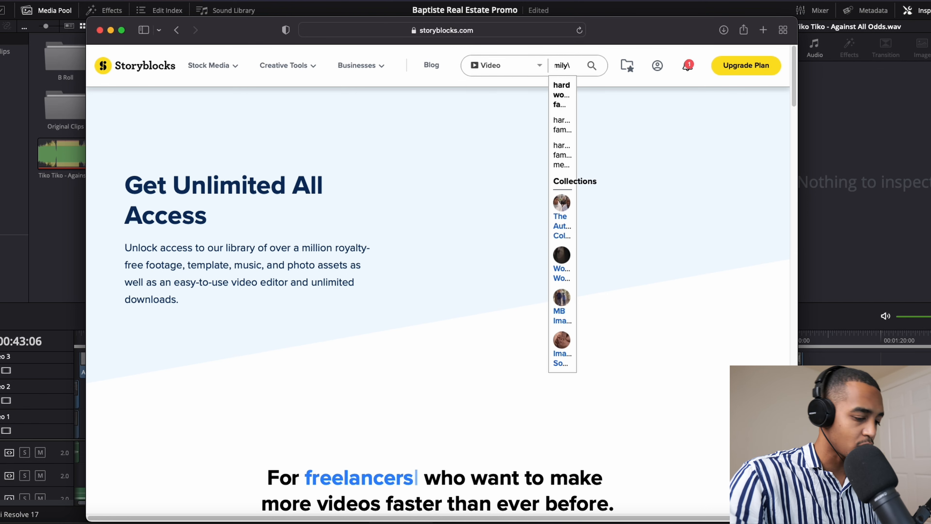
key("Return")
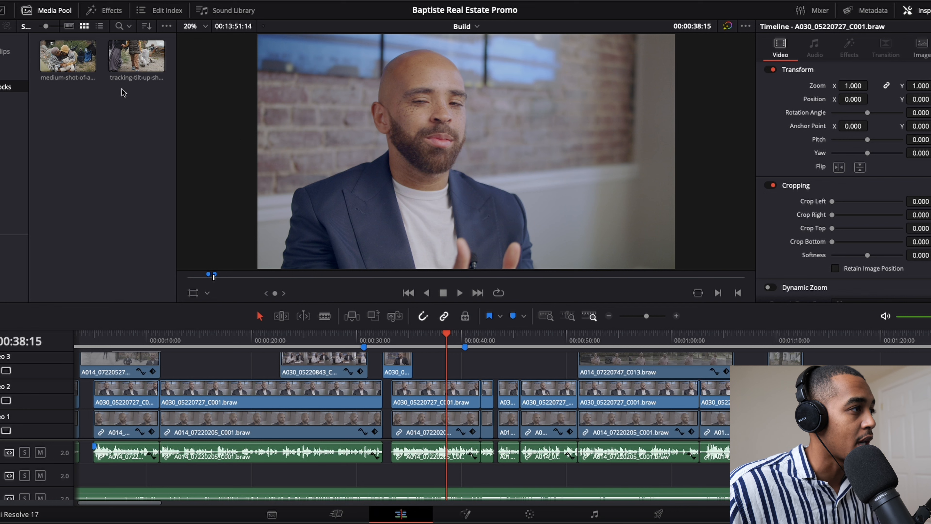
- Back in DaVinci Resolve, place the medium-shot stock clip on Video 3 at about 00:00:38 and play through that section
left_click_drag(68, 55, 440, 365)
left_click(433, 338)
key("space")
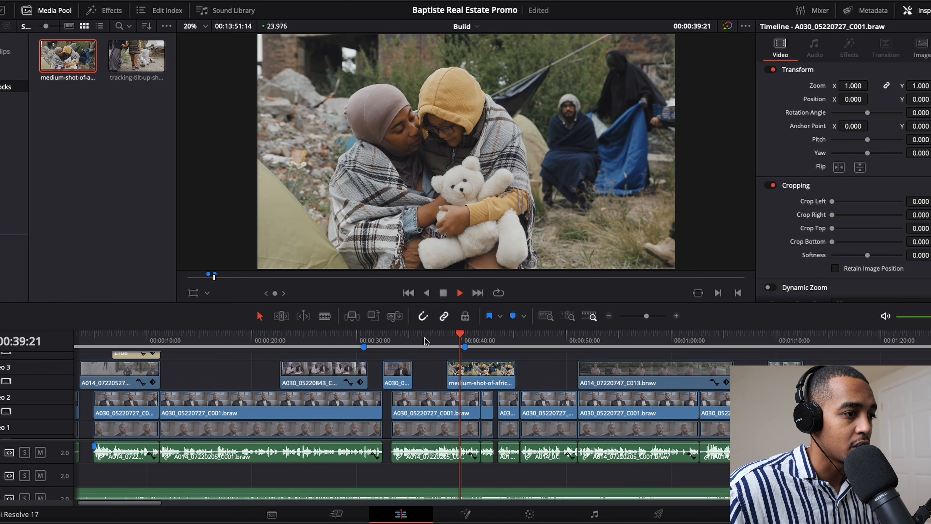
key("space")
- Move the medium-shot stock clip later on Video 3 to about 00:00:43 and play the lead-in to check its timing
left_click_drag(489, 374, 535, 374)
left_click(481, 345)
key("space")
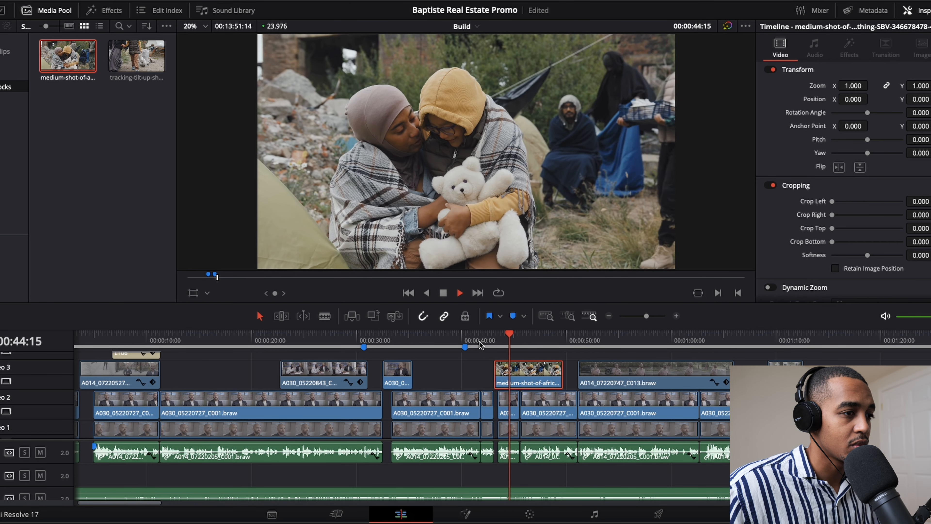
left_click(480, 344)
key("space")
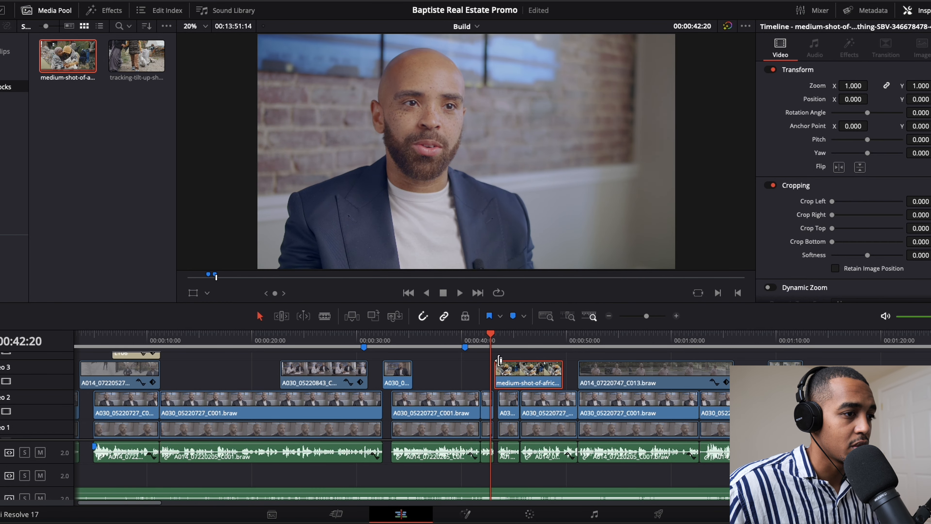
- Shift the medium-shot stock clip to start at 00:00:42:20 and play the section back
left_click_drag(499, 360, 496, 361)
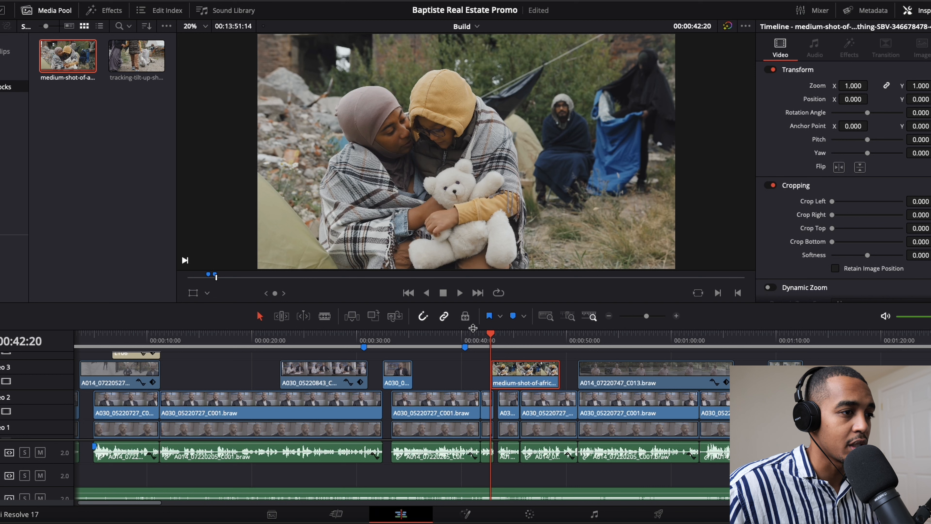
left_click(470, 343)
key("space")
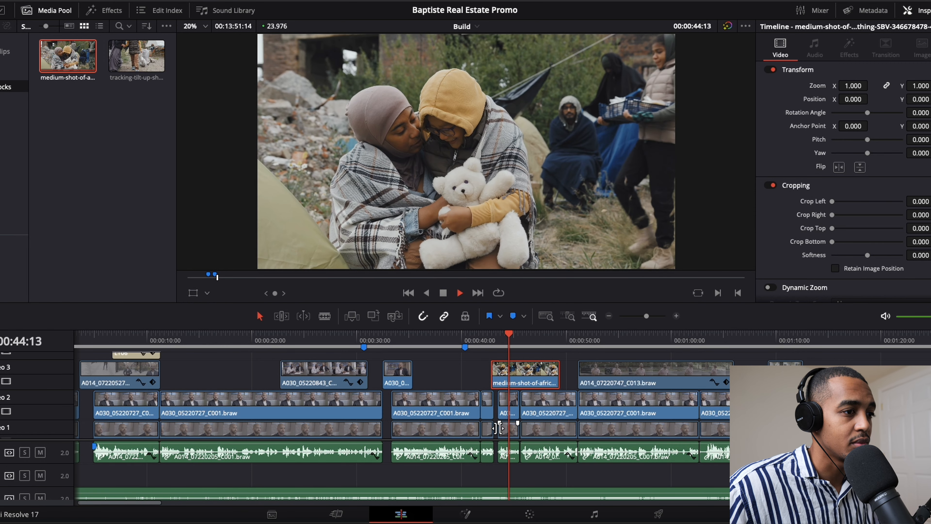
- Pause playback at 00:00:45:03 and shorten the end of the medium-shot stock clip to about that point
key("space")
left_click(136, 63)
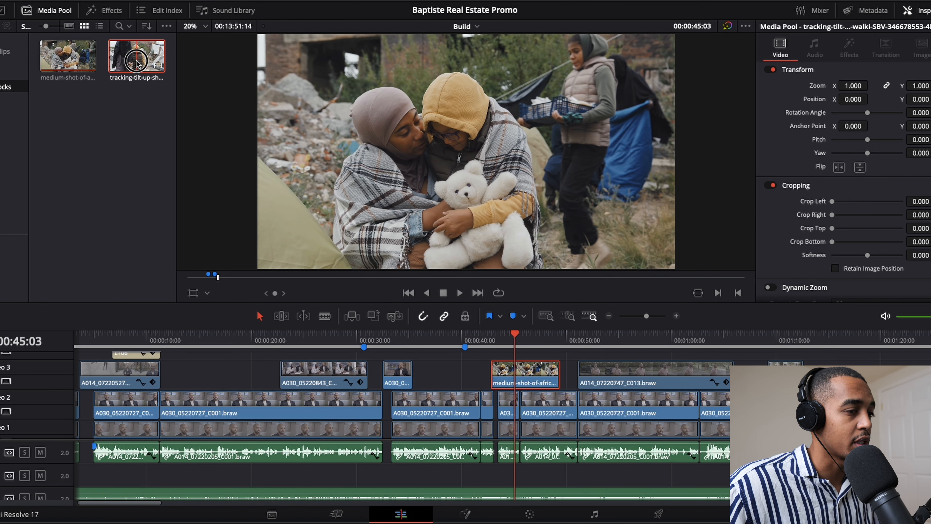
left_click_drag(554, 374, 518, 375)
- Place the tracking-tilt-up stock clip on Video 3 directly after the medium-shot clip and play both back
left_click_drag(164, 76, 552, 400)
scroll(563, 392, "down", 3)
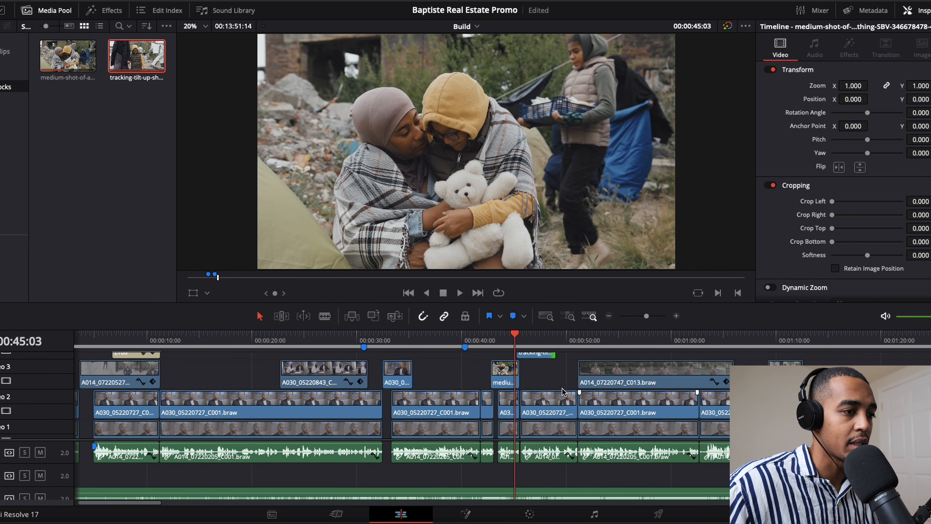
left_click(535, 356)
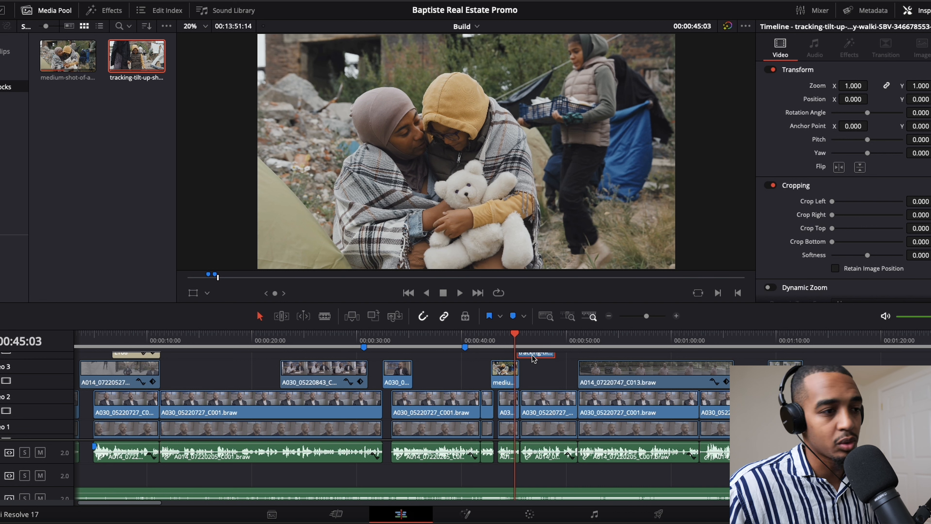
key("alt+Down")
left_click(493, 334)
key("space")
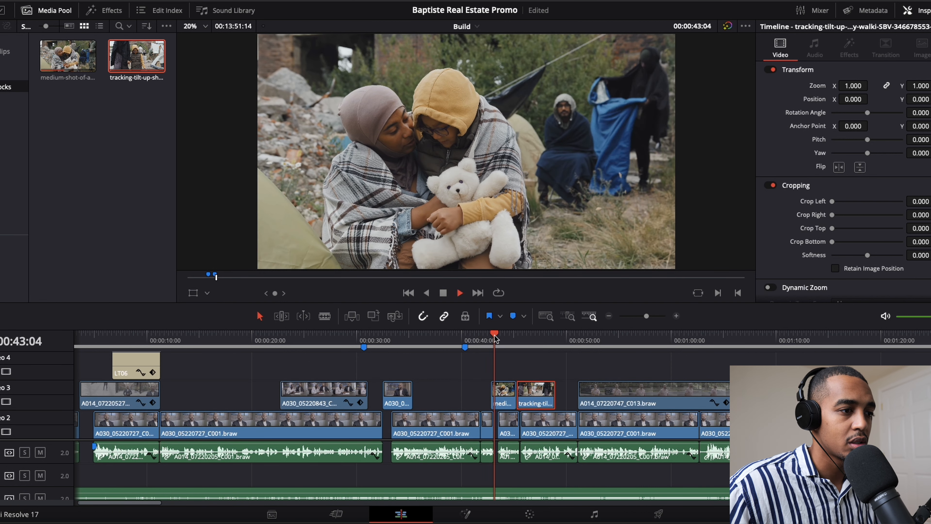
left_click(482, 336)
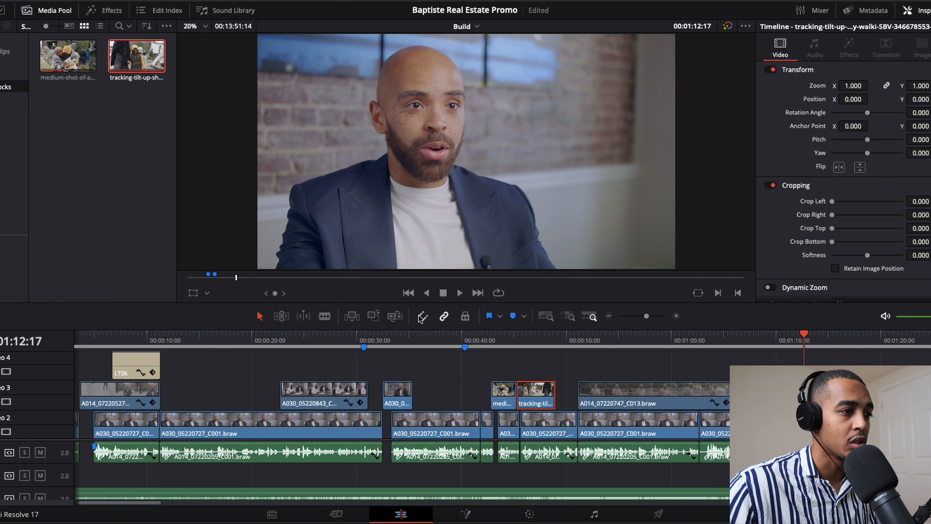
- Add a timeline marker at 00:01:13:18 and name it with the interviewee's surname followed by "talking about family"
left_click_drag(805, 340, 815, 342)
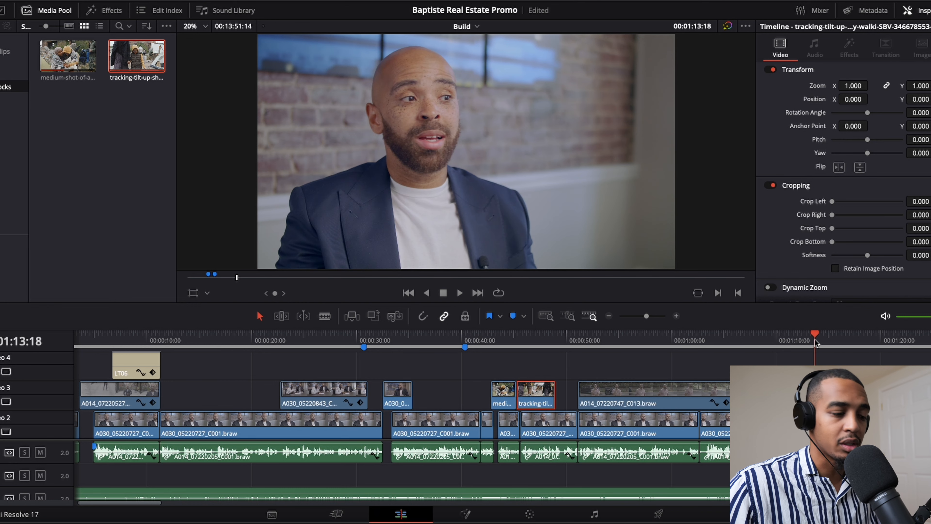
key("m")
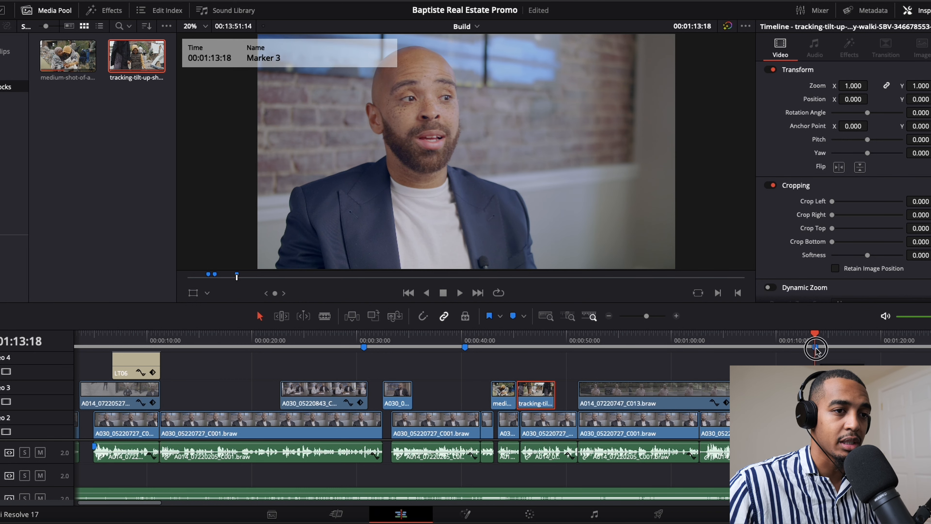
double_click(815, 347)
left_click_drag(792, 226, 739, 222)
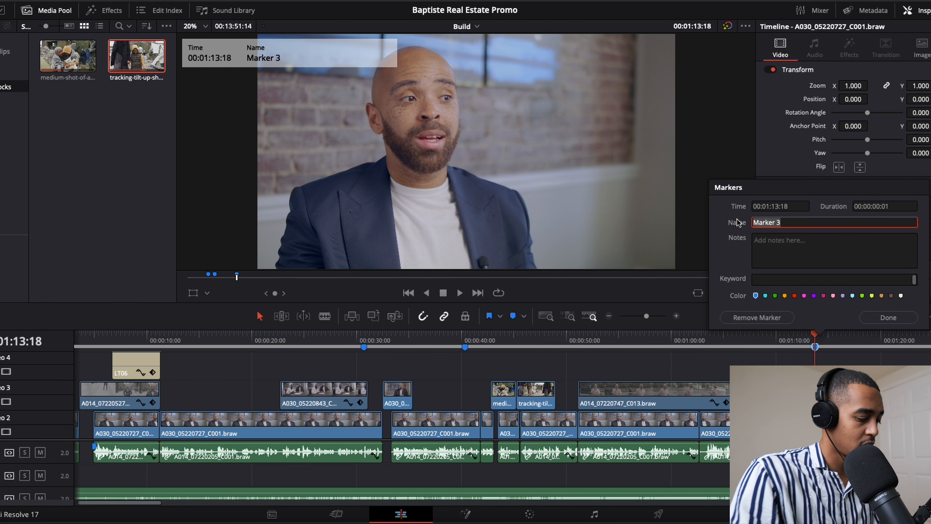
type("baptiste talking about family")
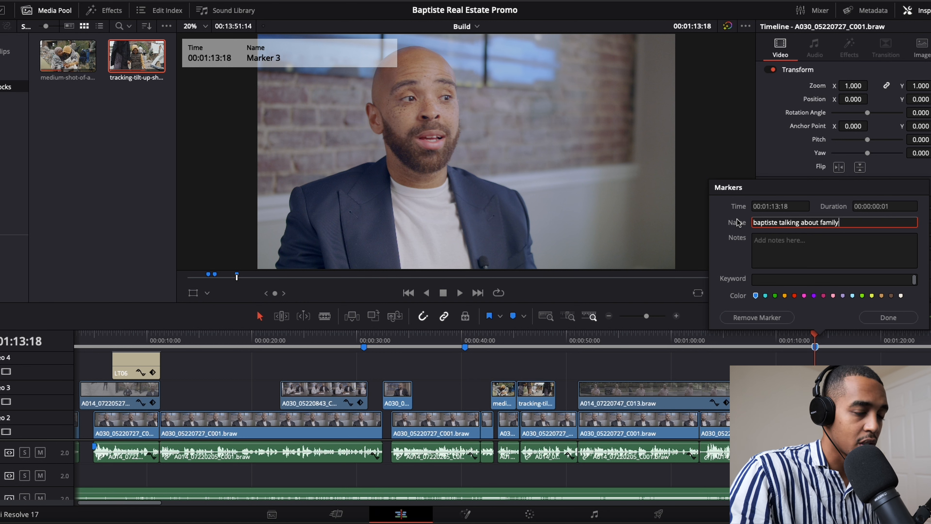
key("Return")
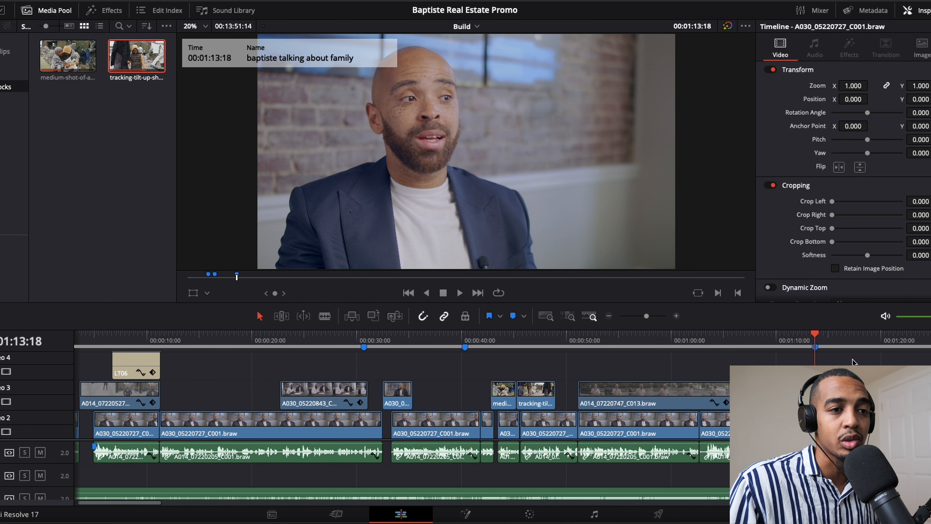
double_click(816, 347)
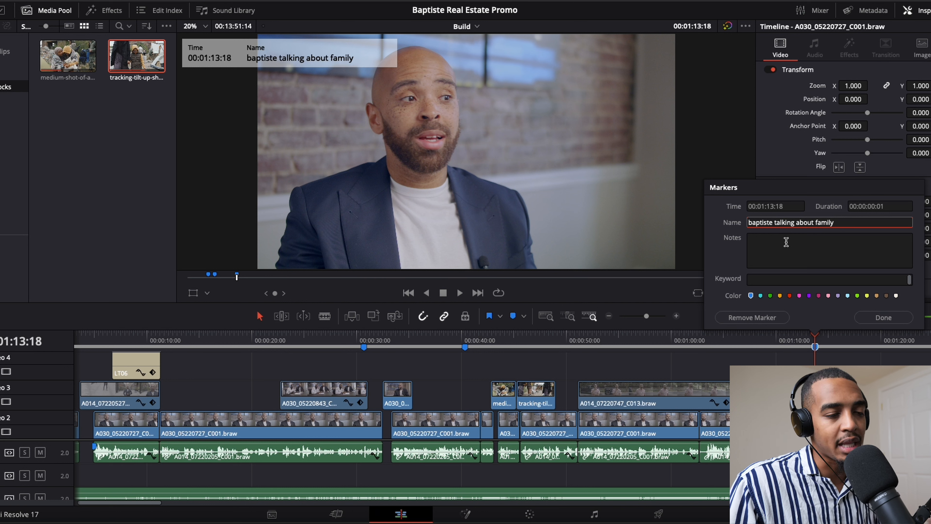
left_click(881, 318)
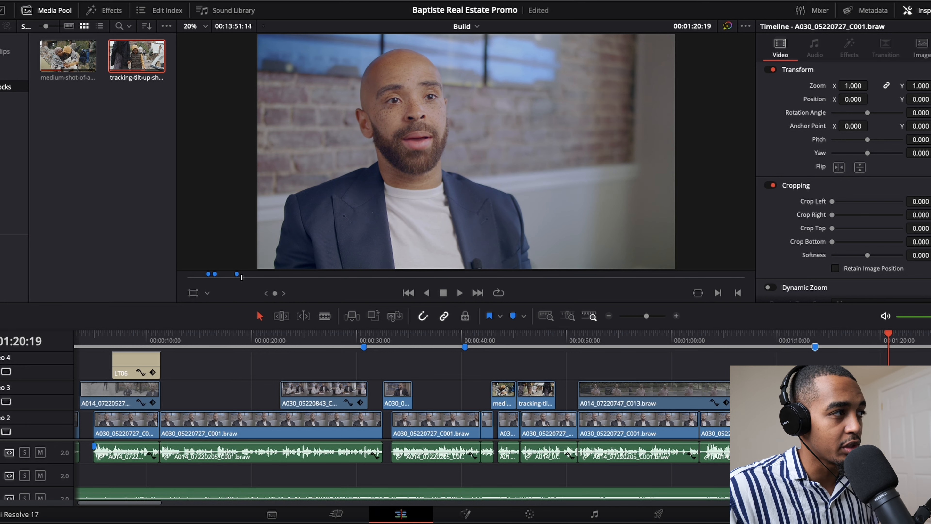
- Browse the family clips bin and review the father-and-child footage in the Build timeline from about 00:04:34
left_click(11, 74)
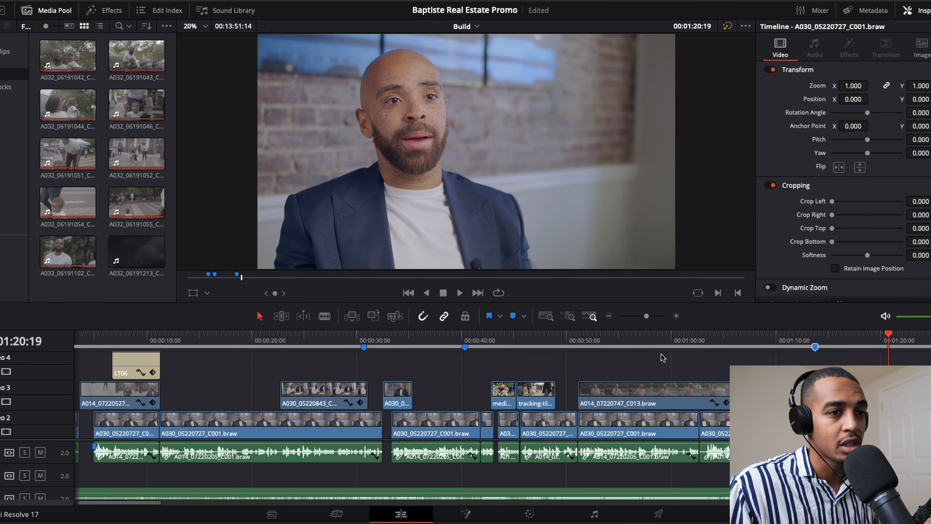
left_click_drag(648, 320, 642, 320)
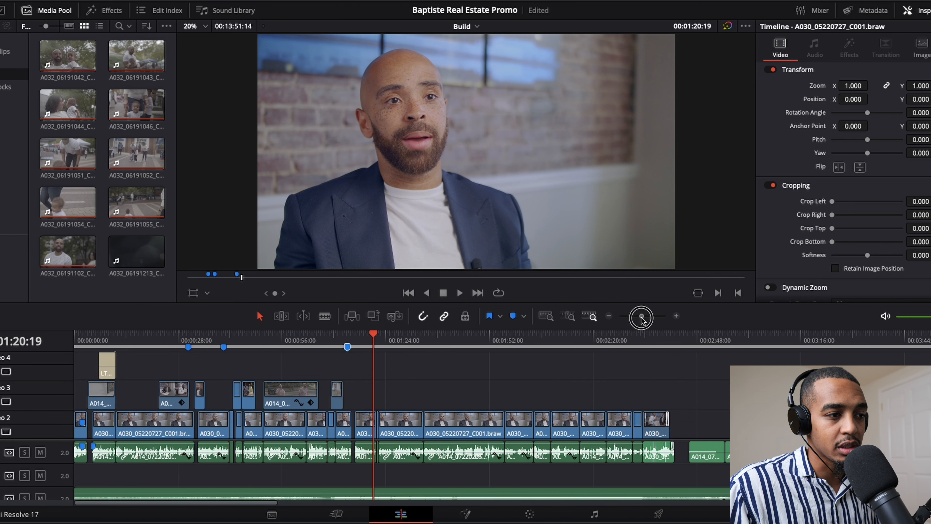
left_click_drag(701, 346, 790, 346)
scroll(724, 380, "right", 10)
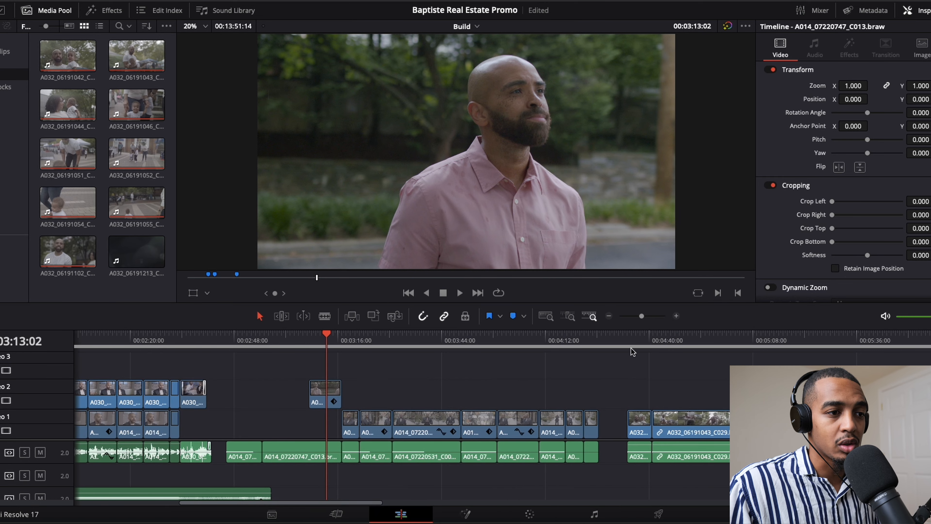
left_click(638, 345)
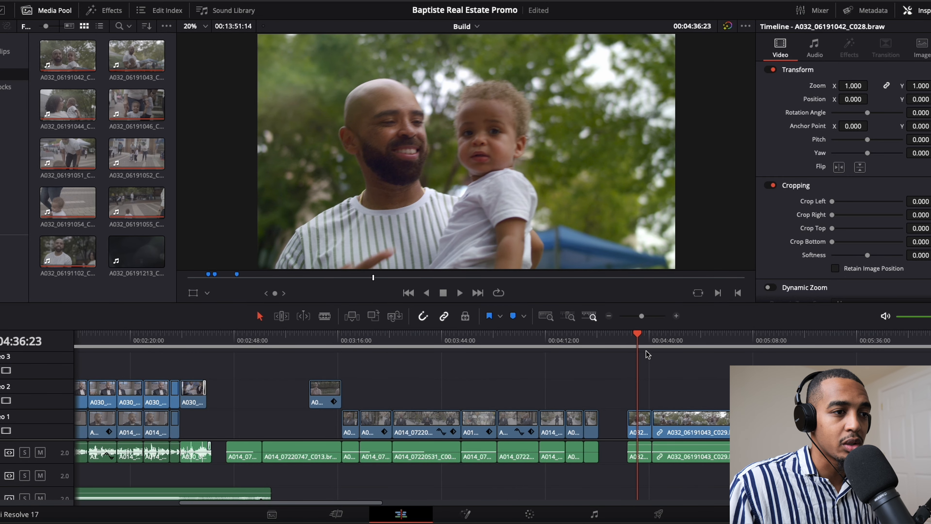
left_click(628, 341)
key("space")
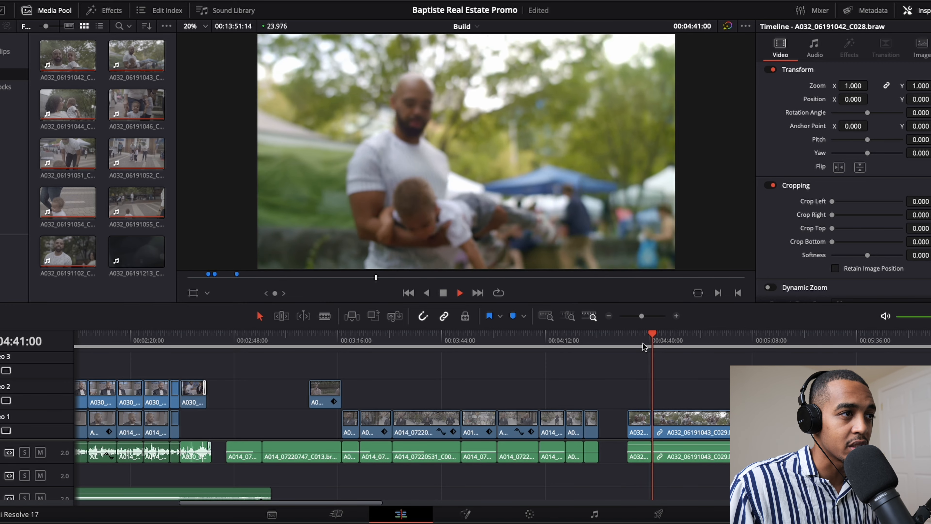
key("space")
- Split the A032_06191042_C028.braw clip at 00:04:36:16 and unlink the second part's video from its audio
left_click_drag(404, 333, 427, 335)
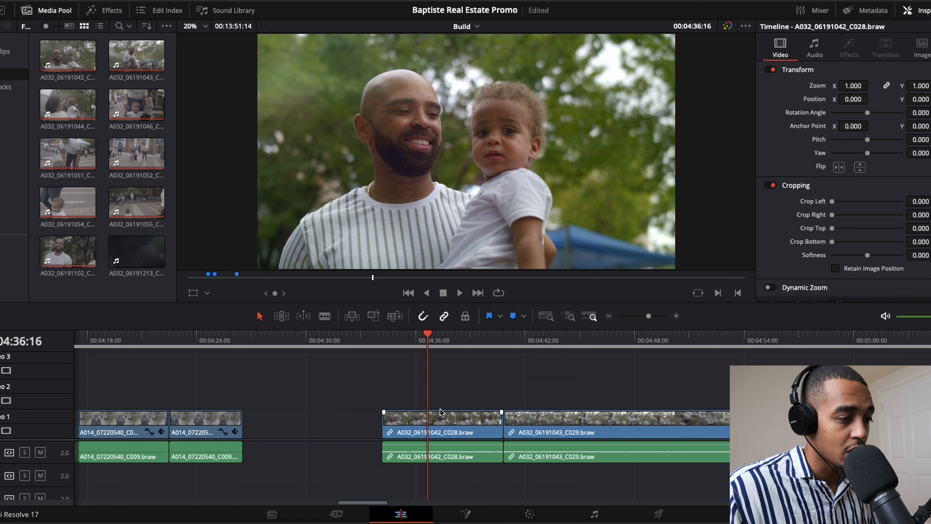
key("ctrl+b")
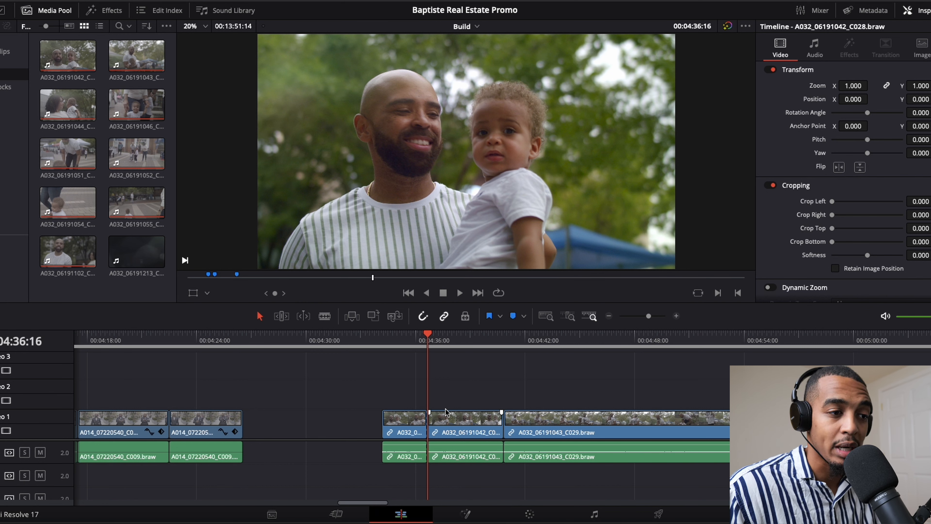
right_click(457, 413)
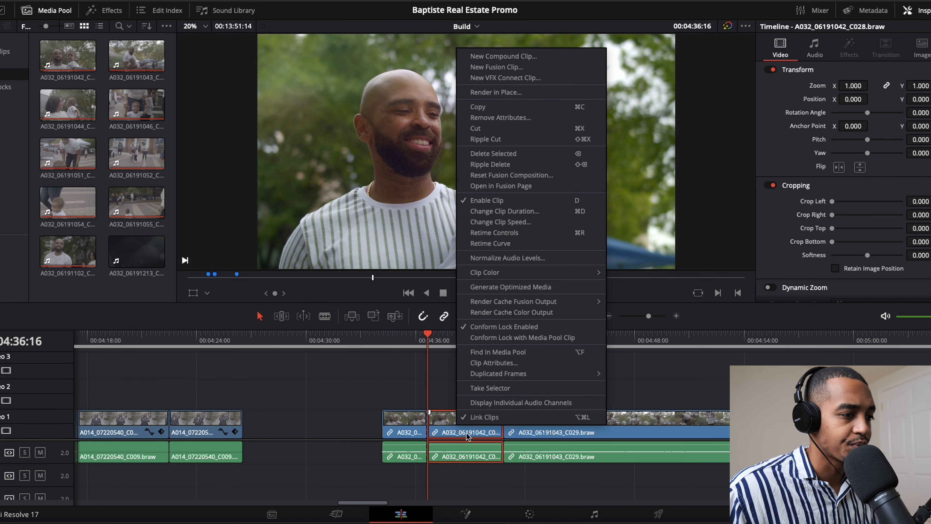
left_click(472, 402)
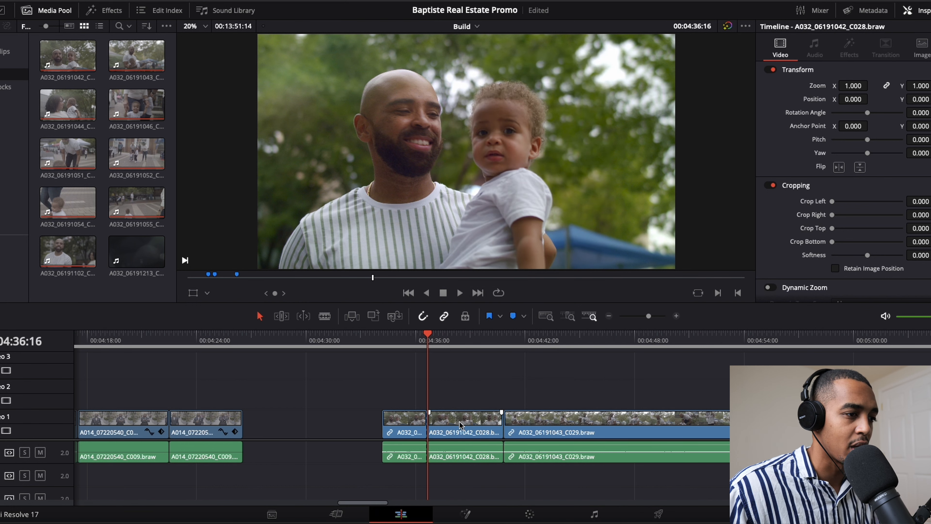
- Move the unlinked father-and-child video segment to Video 3 at the 00:01:13:18 marker and play from 00:01:12:17
left_click_drag(460, 426, 927, 374)
scroll(465, 418, "right", 2)
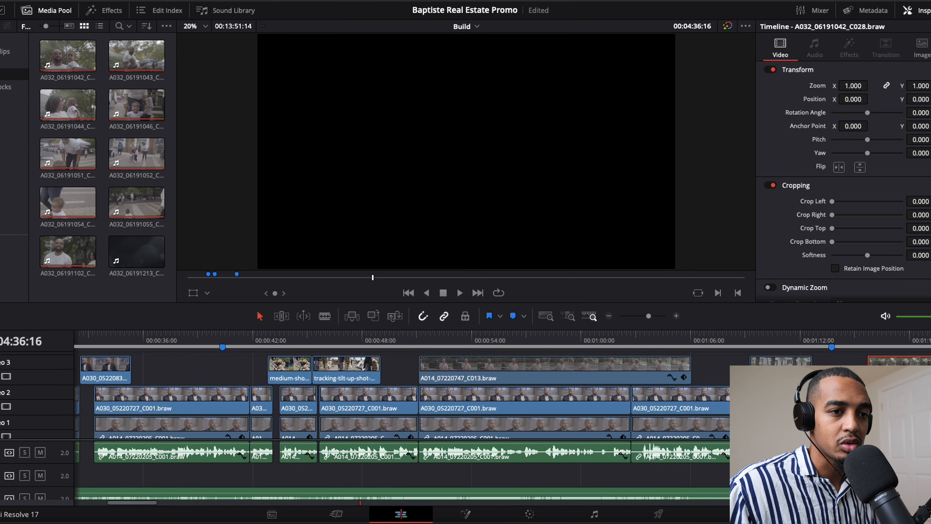
scroll(699, 348, "right", 2)
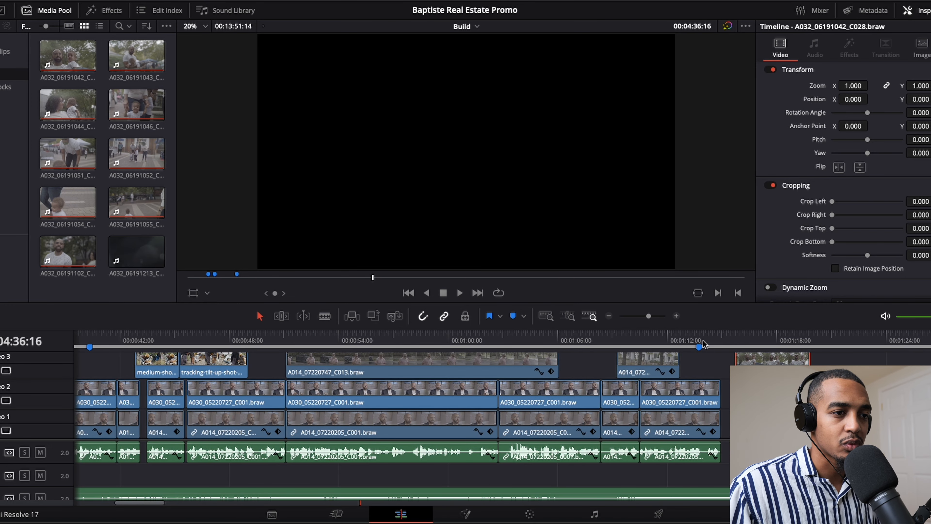
left_click(699, 346)
left_click_drag(743, 360, 706, 363)
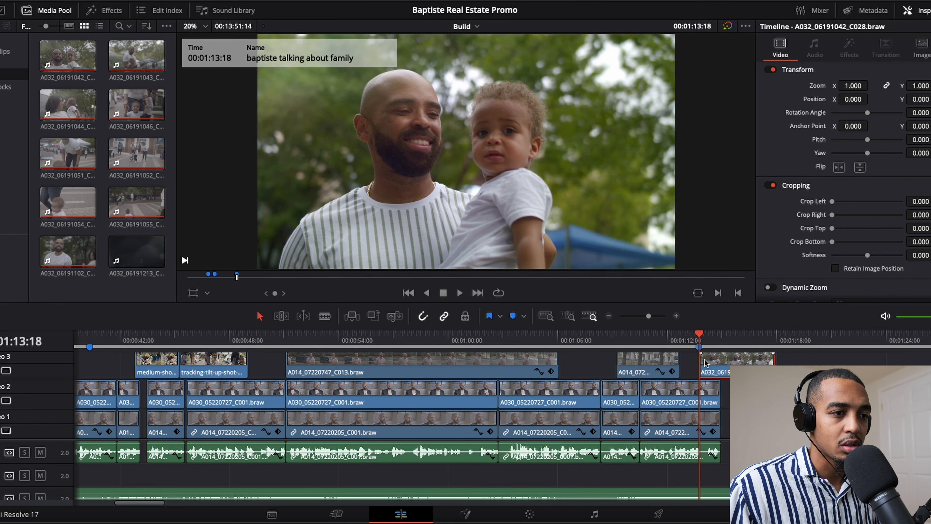
left_click(679, 337)
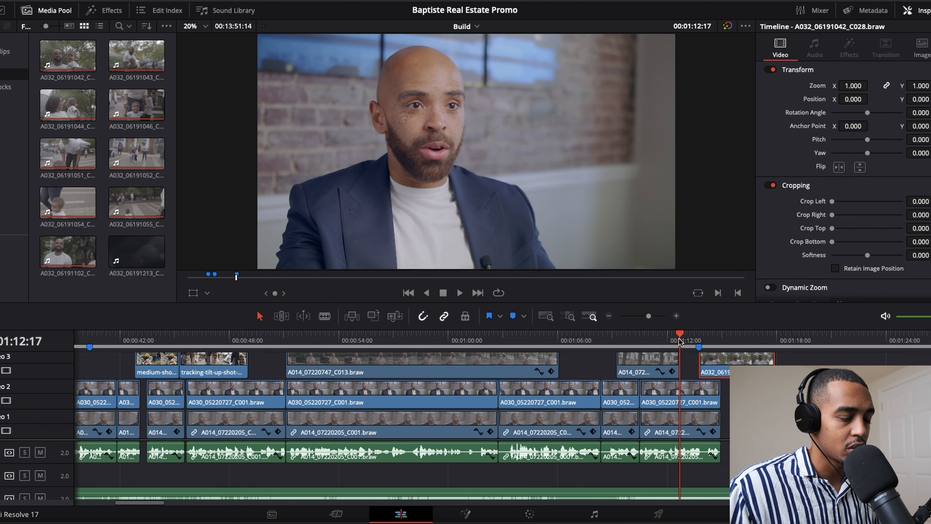
key("space")
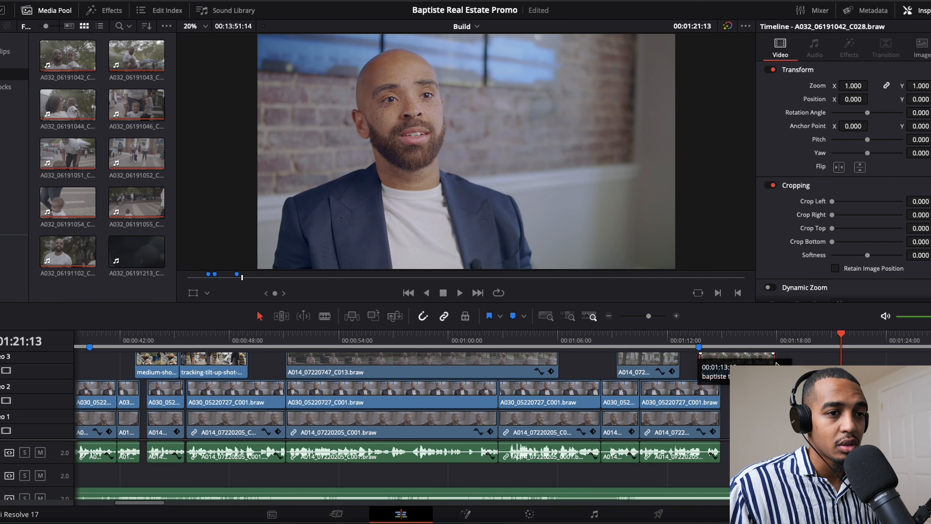
- Review the interview section after 00:01:21:13 and the father-and-child footage around 00:04:56 in the Build timeline
scroll(598, 355, "right", 5)
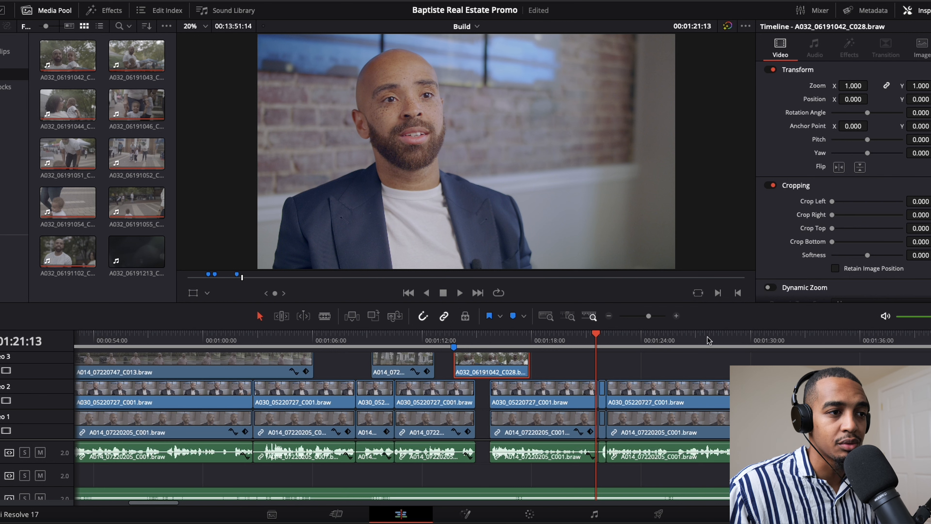
left_click_drag(650, 317, 648, 319)
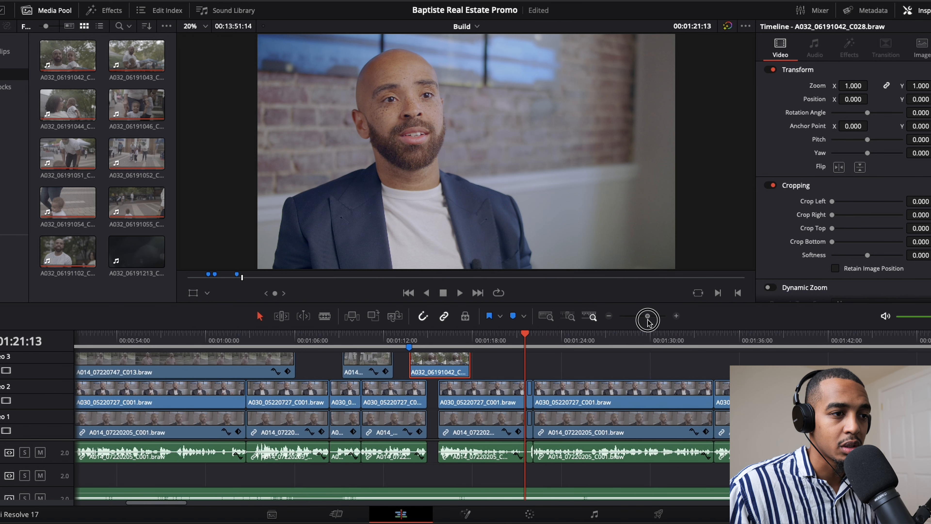
scroll(550, 358, "right", 10)
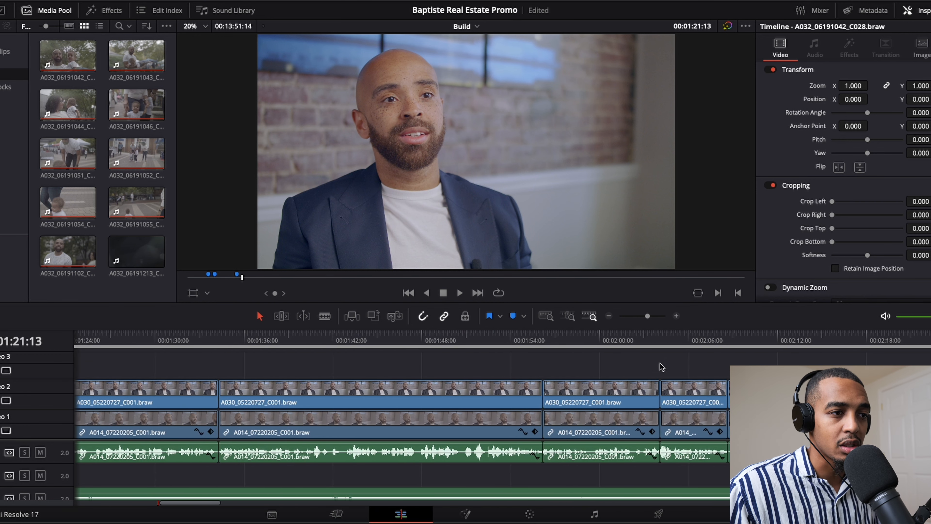
left_click_drag(647, 317, 641, 317)
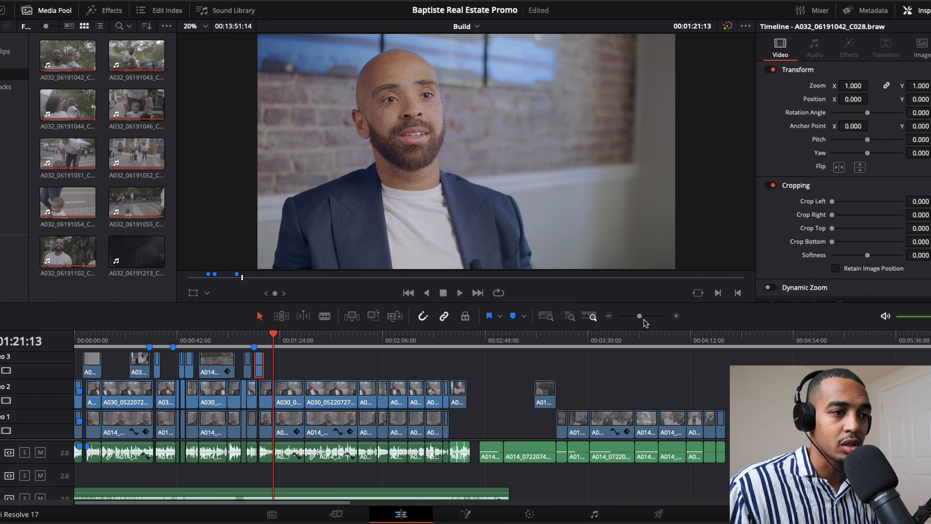
left_click_drag(585, 345, 803, 349)
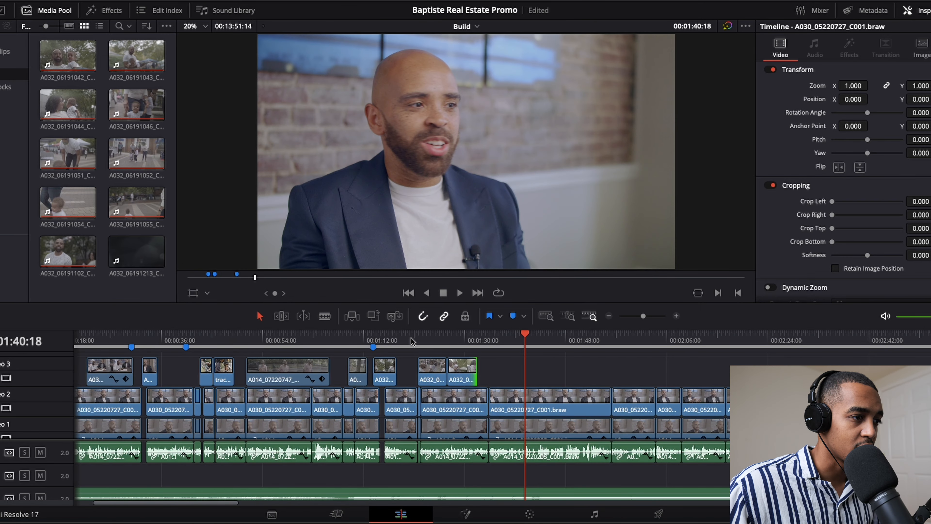
left_click_drag(414, 342, 354, 338)
key("space")
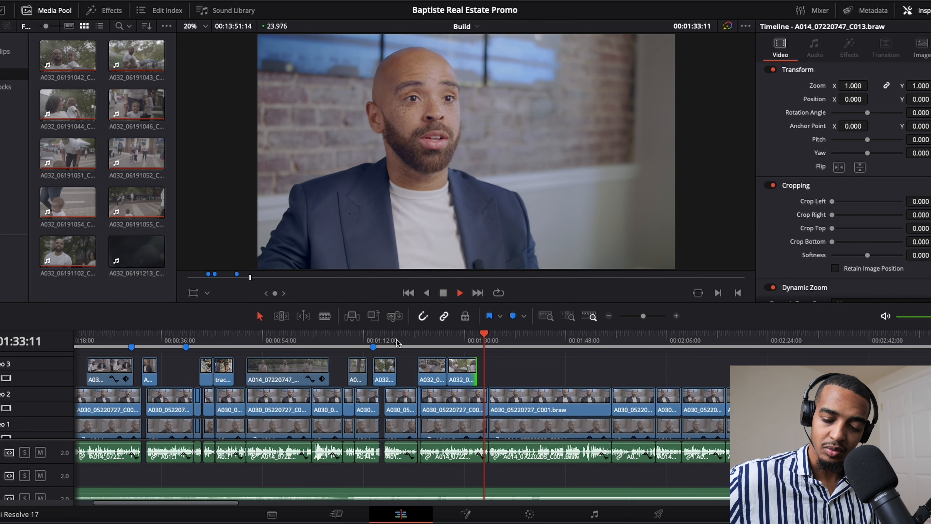
- Disable the short zoomed-in interview segment on Video 2 near 00:01:40 and play the interview from 00:01:40:00
key("space")
left_click(527, 400)
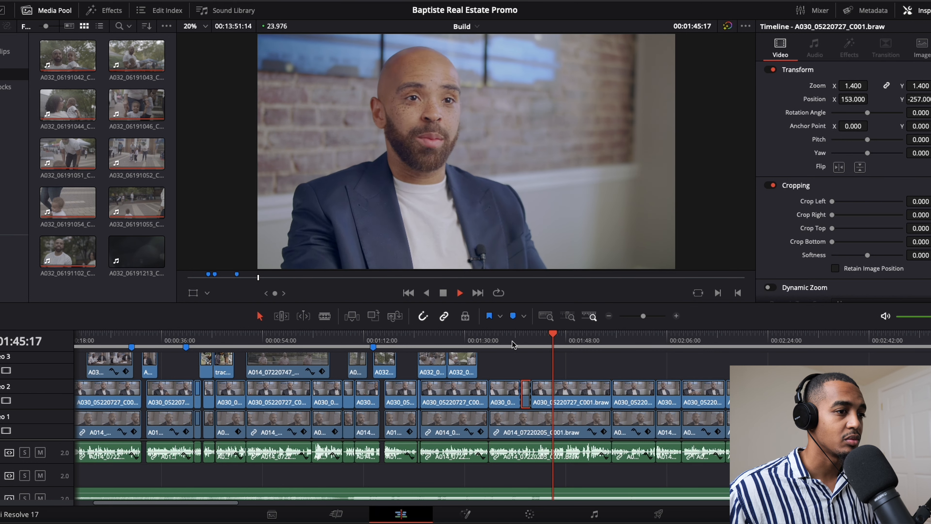
key("space")
key("d")
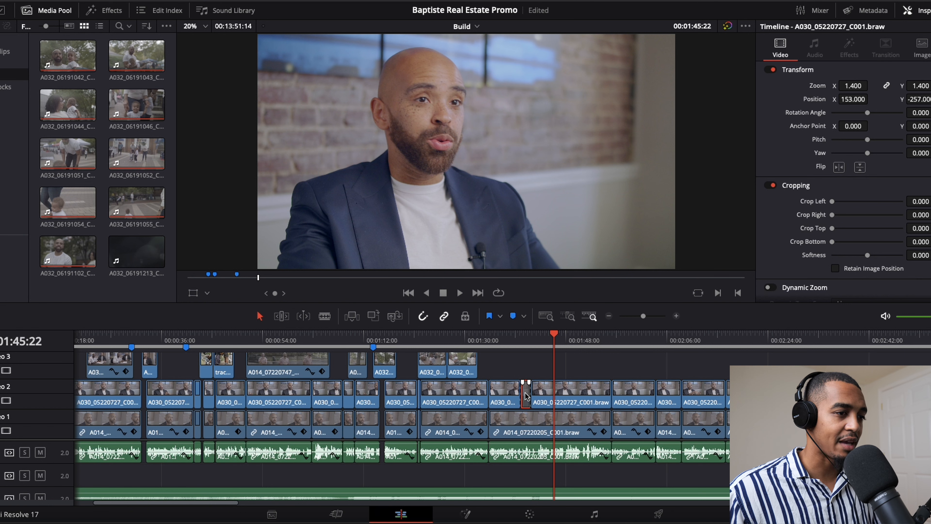
left_click(517, 343)
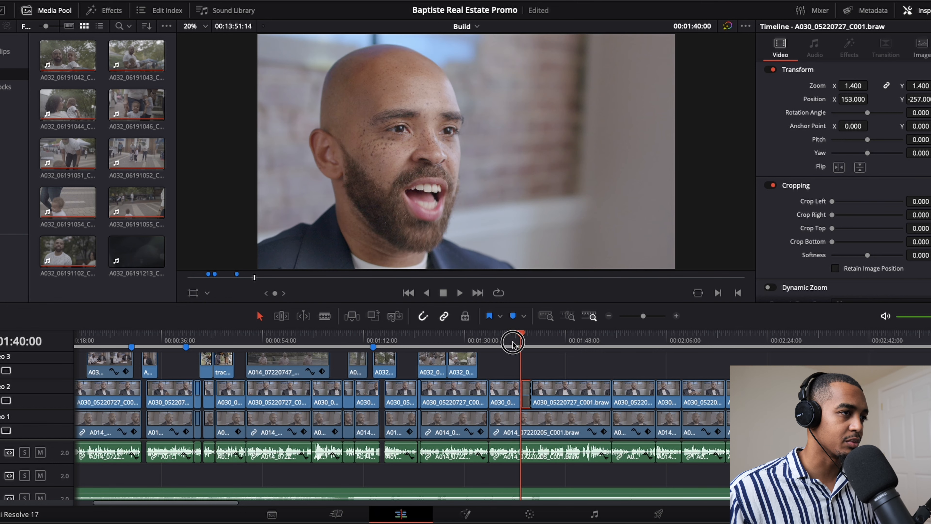
key("space")
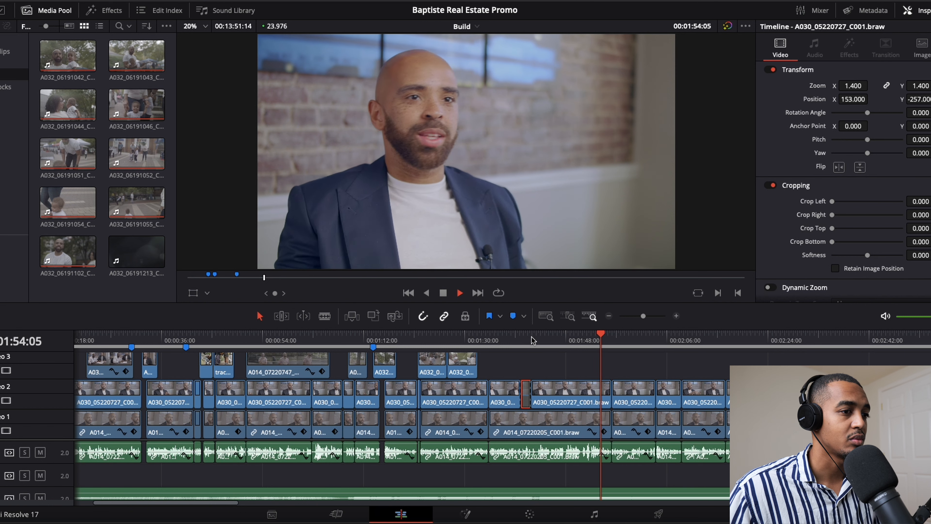
key("space")
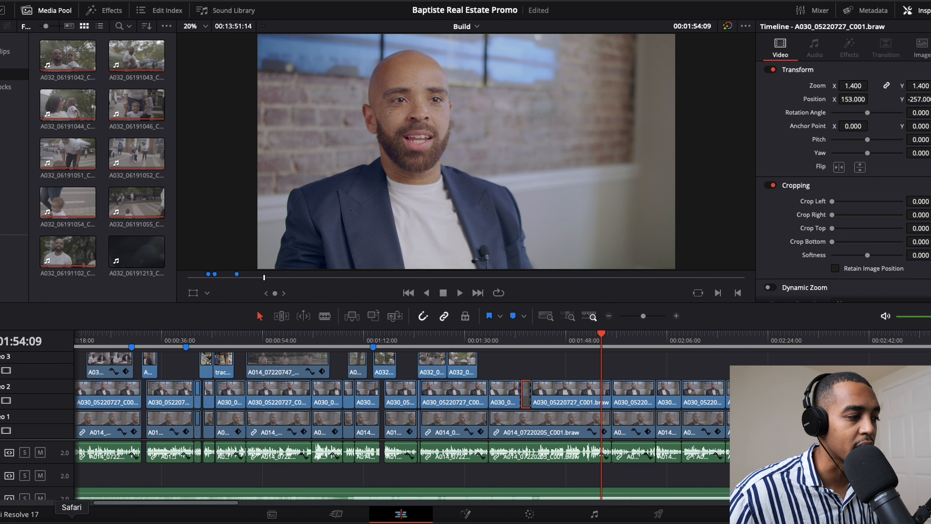
- Replay the interview from about 00:01:46 and pause at 00:01:47:14 to find where B-roll is needed
left_click(72, 520)
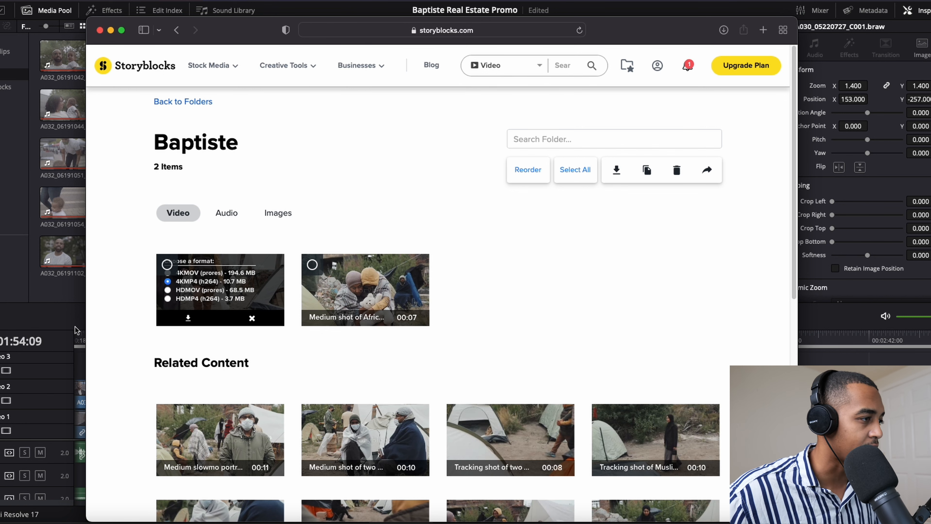
key("super+Tab")
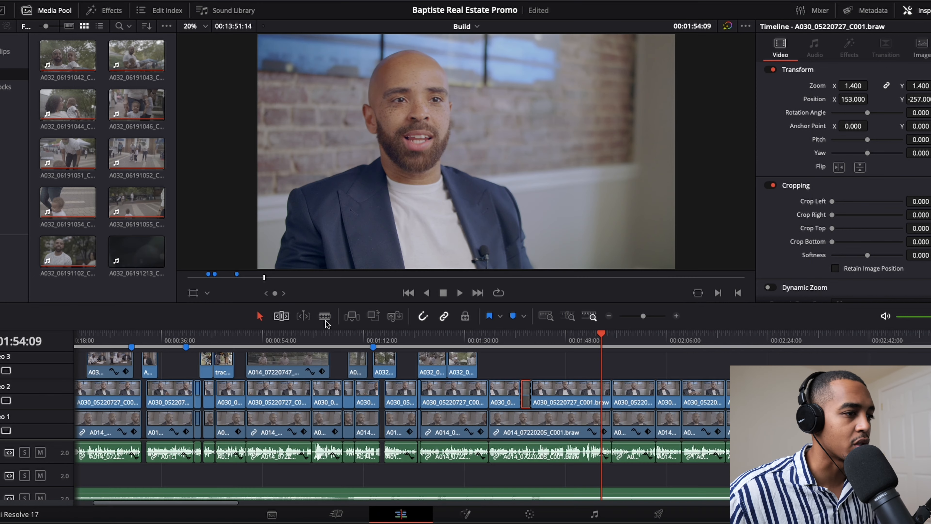
left_click(559, 345)
left_click_drag(560, 345, 555, 344)
key("space")
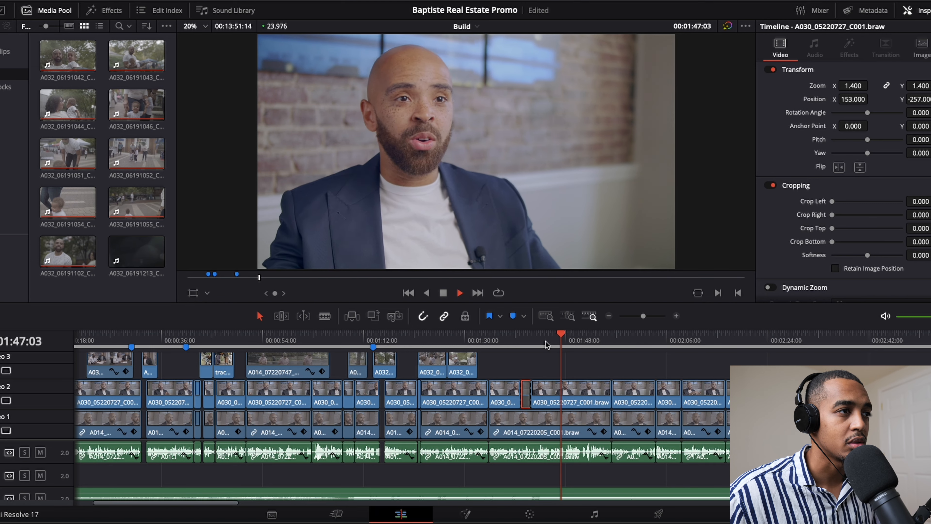
key("space")
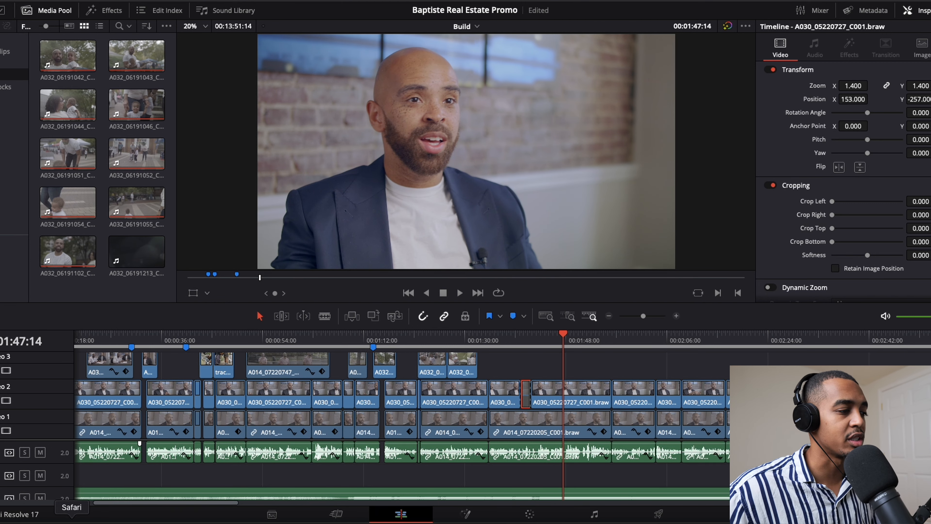
- Switch to Storyblocks in Safari and search its video library for "home improvement"
left_click(72, 522)
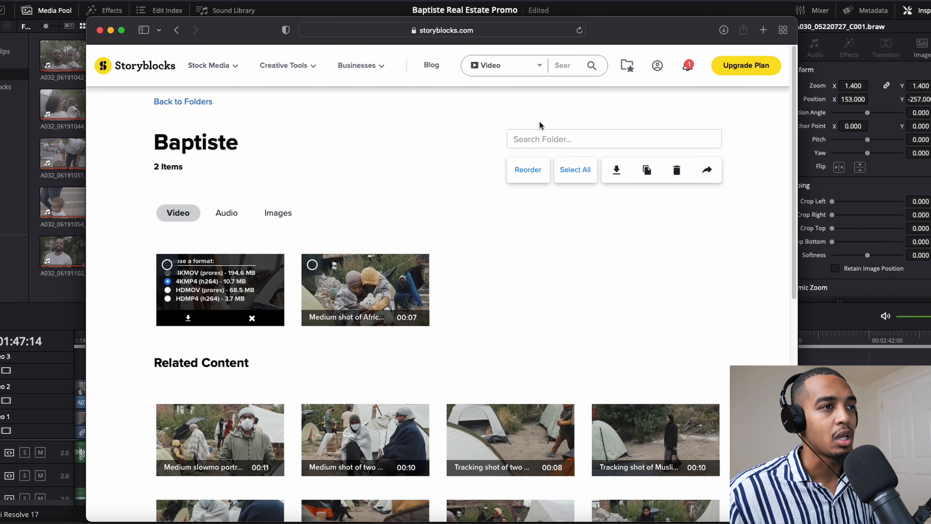
left_click(568, 65)
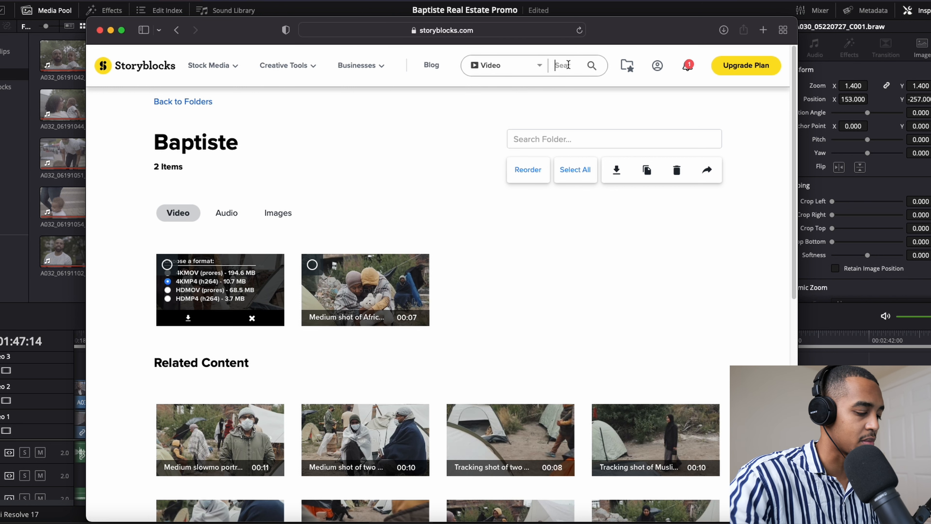
type("hom")
type("e")
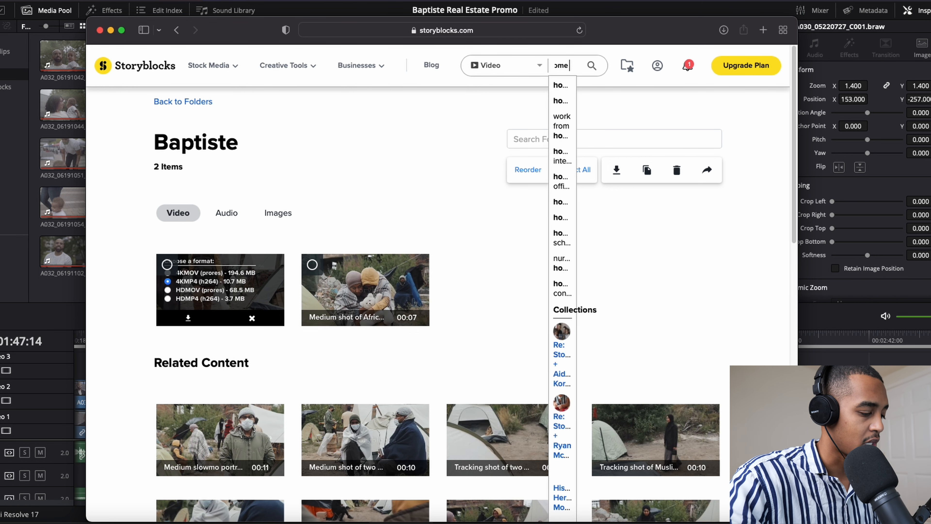
type(" improv")
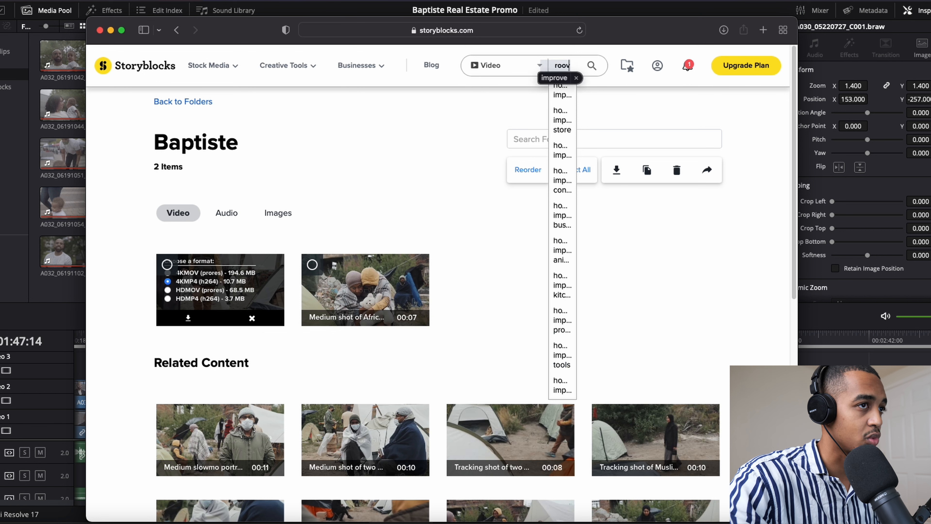
key("BackSpace")
key("BackSpace")
type("o")
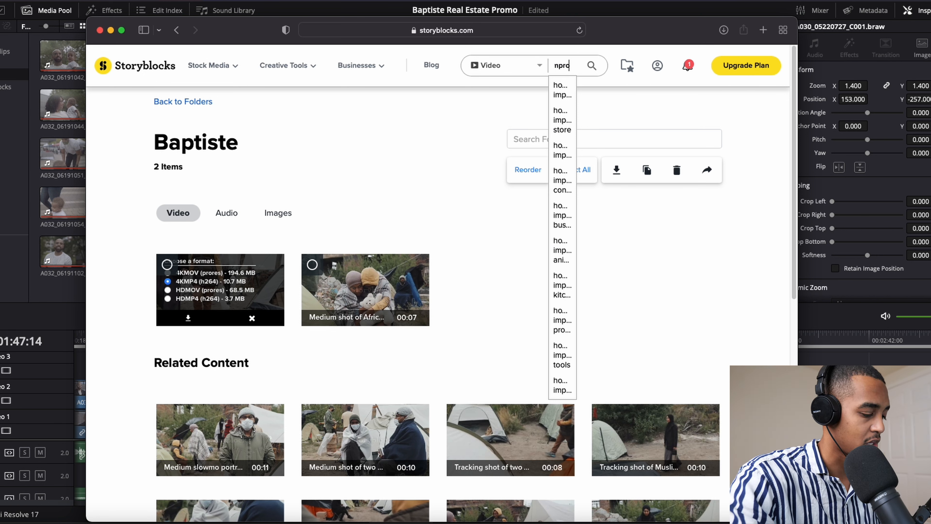
type("veme")
key("Return")
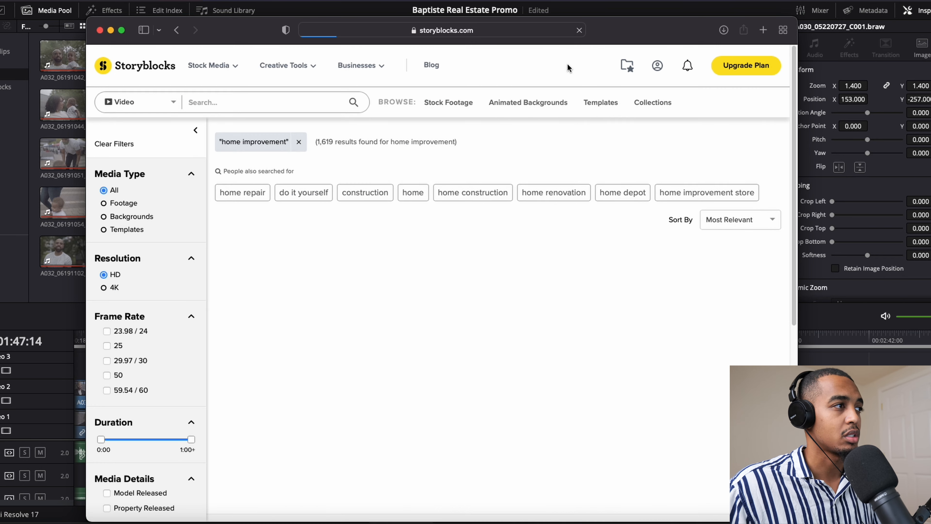
- Change the Storyblocks video search to "home renovation"
double_click(216, 103)
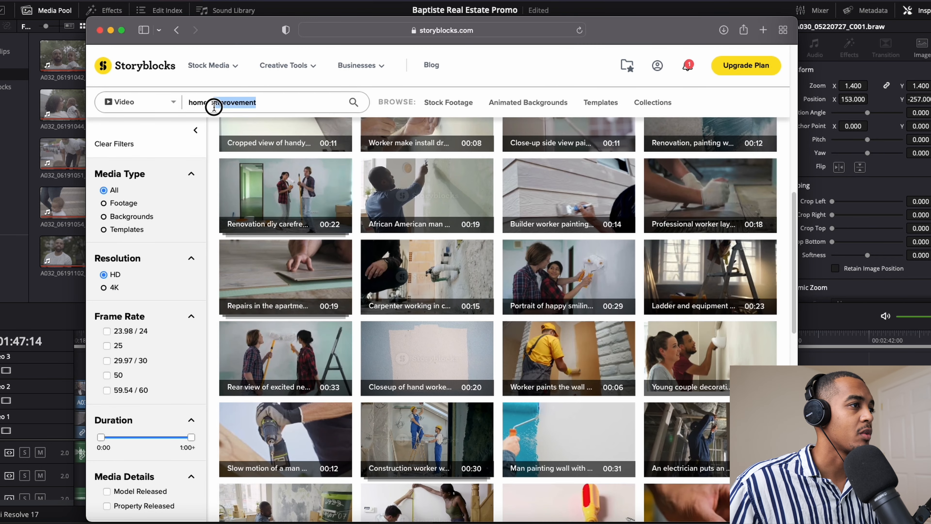
key("BackSpace")
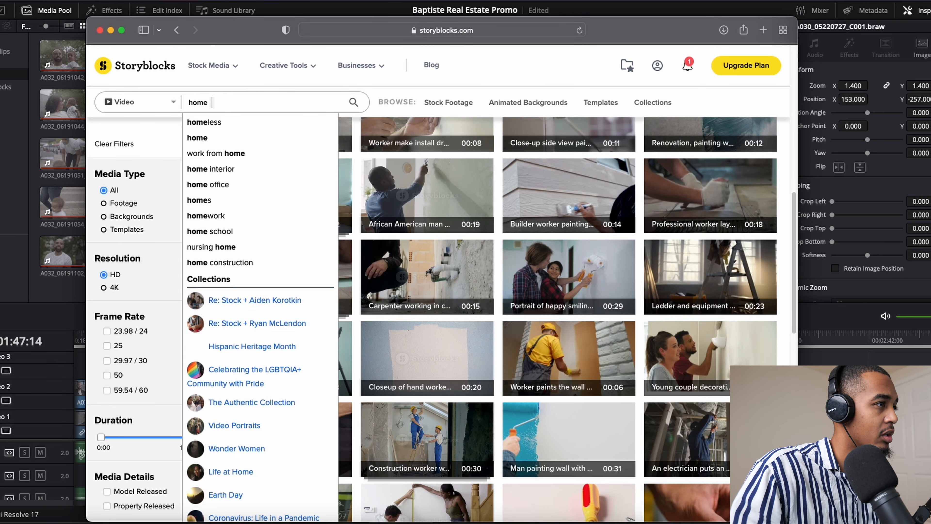
type("renovation")
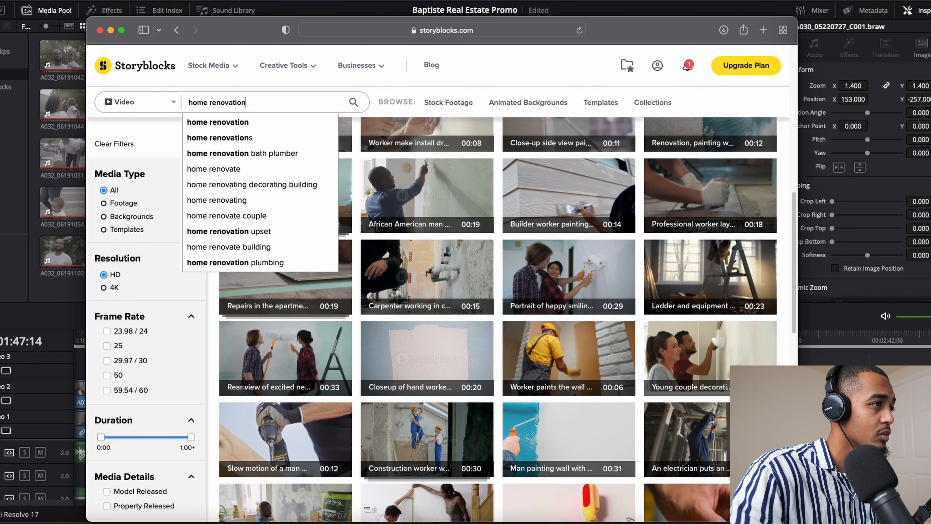
key("Return")
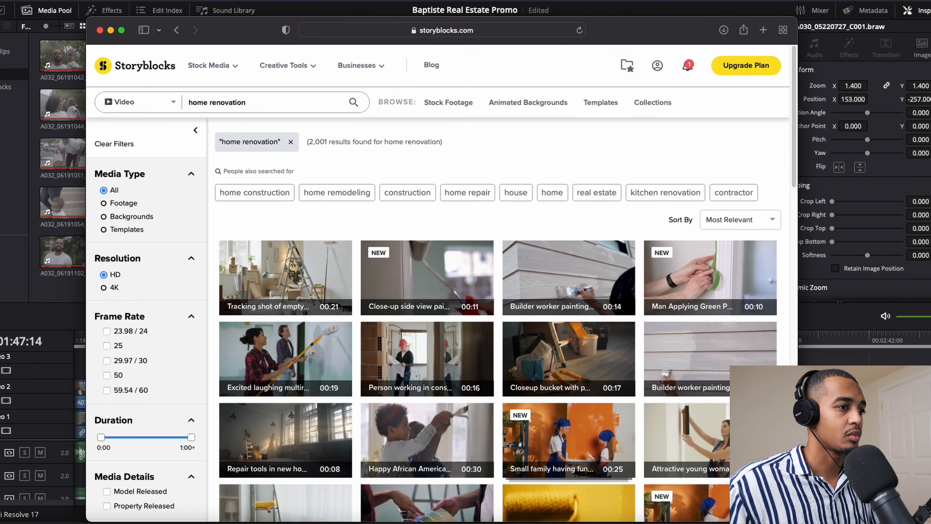
- Browse the renovation clips and add the 30-second "Happy African America..." father-and-son clip to the folder named after the client
scroll(440, 294, "down", 5)
scroll(421, 246, "up", 3)
scroll(420, 245, "up", 2)
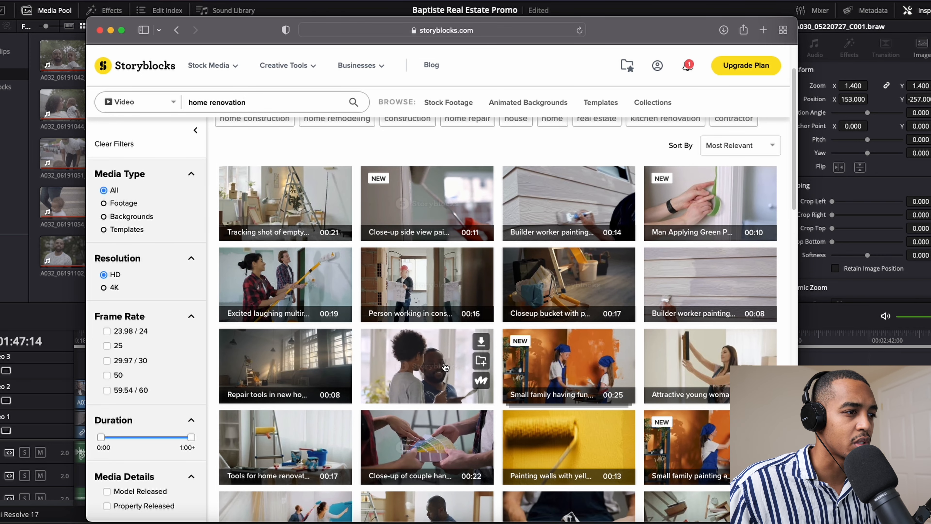
left_click(481, 360)
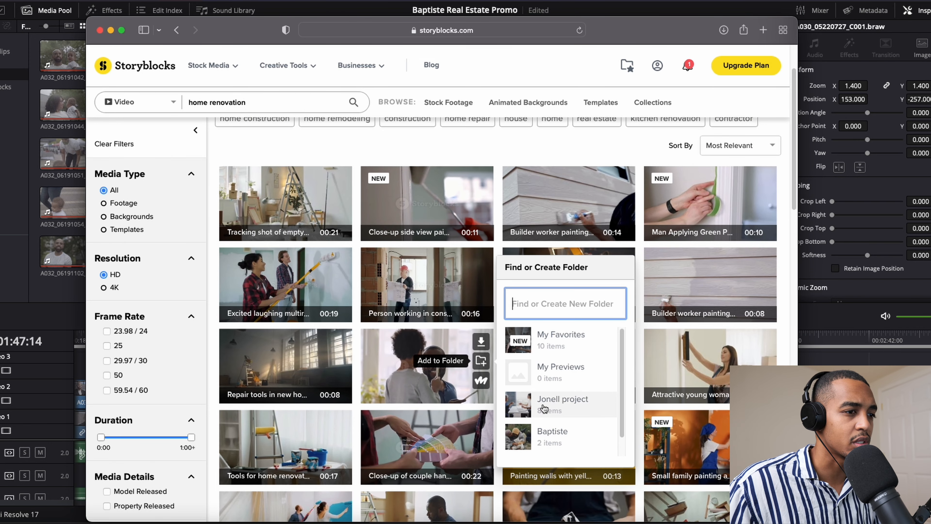
left_click(543, 437)
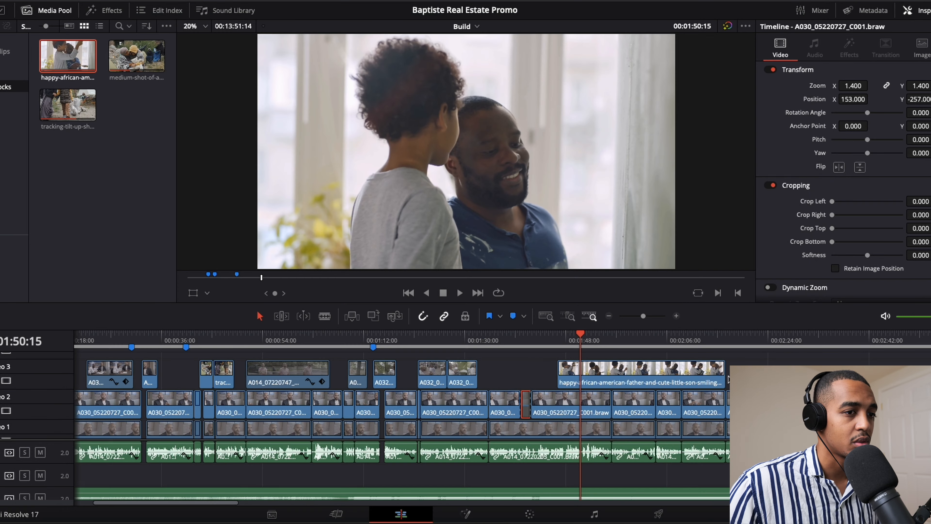
- Trim the end of the happy African American father-and-son clip on Video 3 back to about 00:01:51
left_click_drag(725, 378, 585, 375)
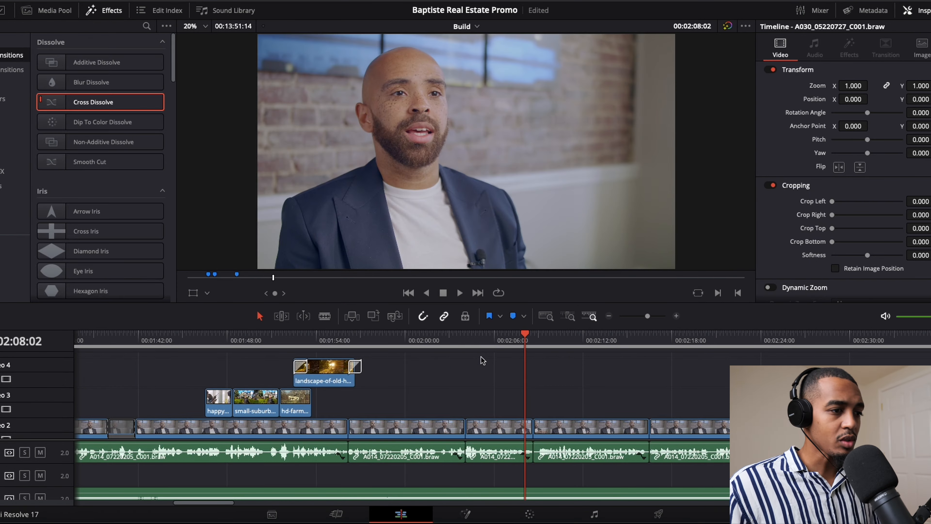
- Return to the start of the Build timeline and scrub through the opening to the LT06 title at 00:00:10:15
left_click_drag(475, 340, 451, 341)
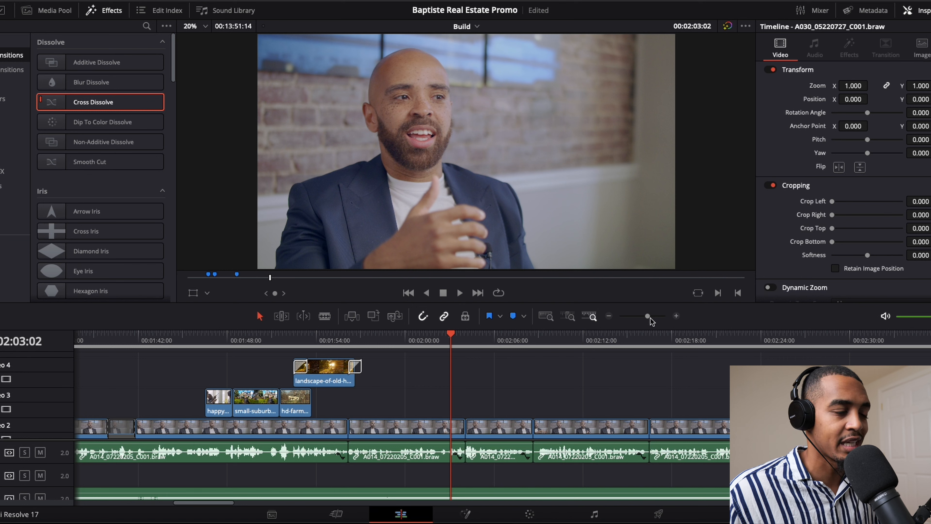
left_click_drag(651, 317, 632, 316)
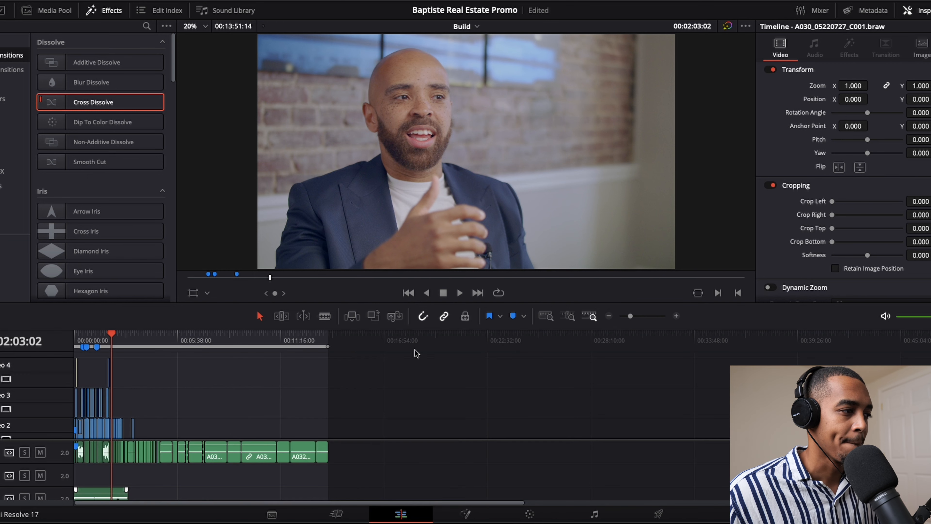
scroll(212, 372, "up", 1)
left_click(76, 341)
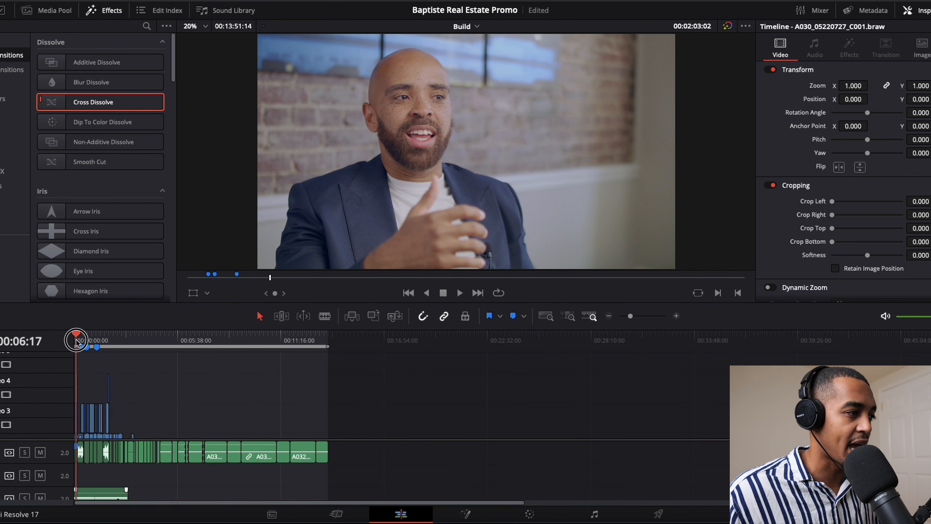
left_click_drag(75, 342, 73, 342)
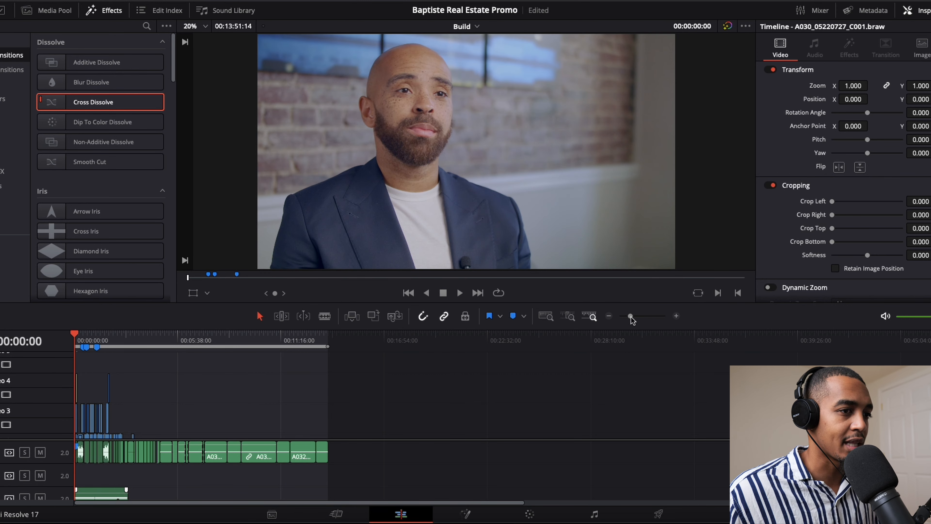
left_click_drag(631, 316, 649, 316)
left_click(174, 339)
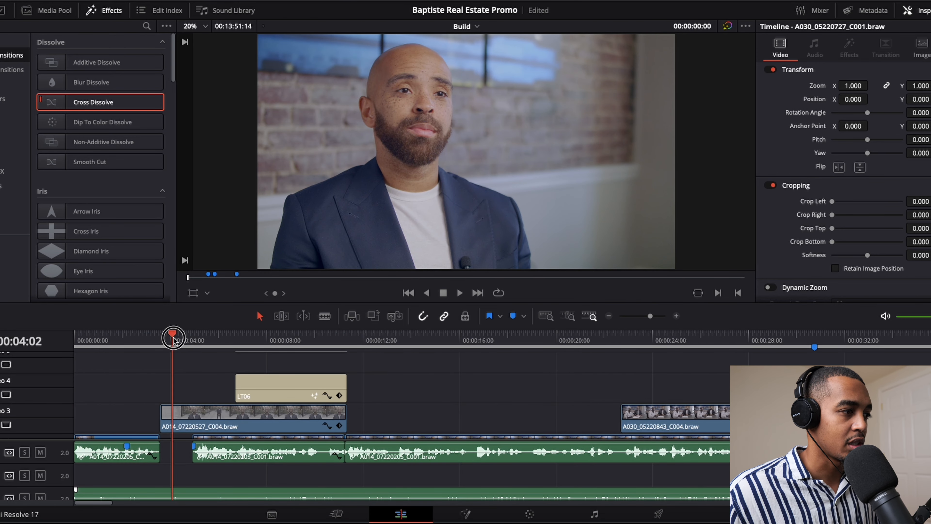
left_click_drag(174, 339, 329, 351)
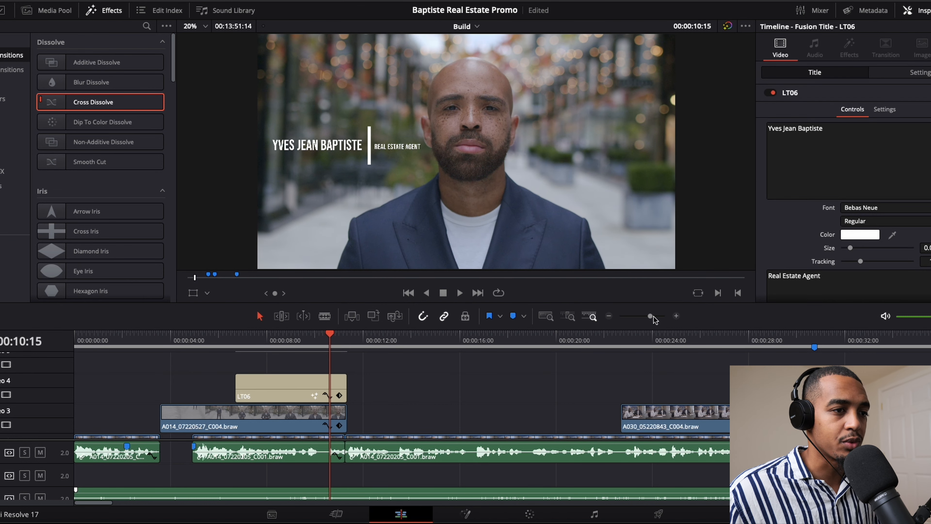